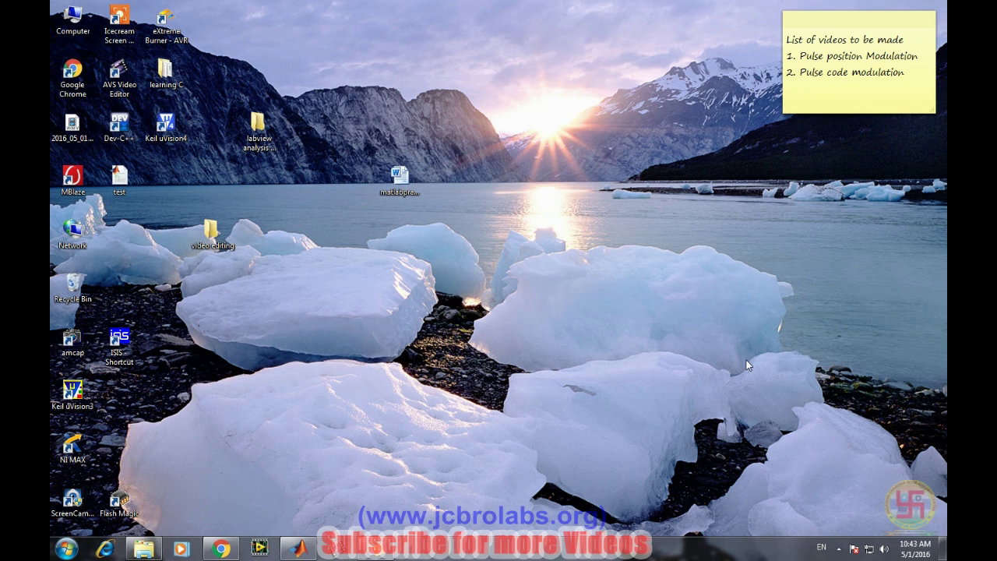
Launch Simulink with the simulink command and create a new blank model
click(301, 520)
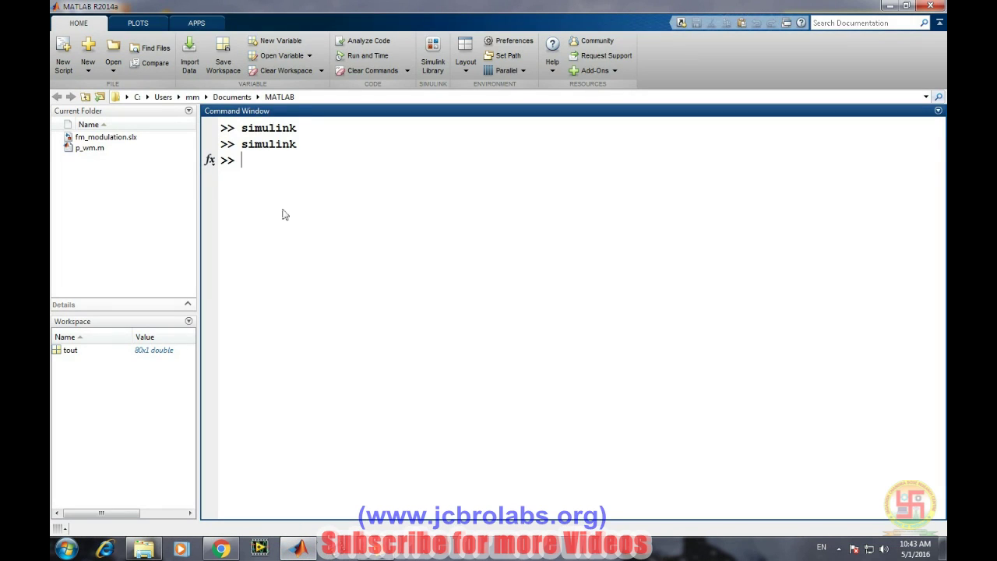
text(simulink)
key(Return)
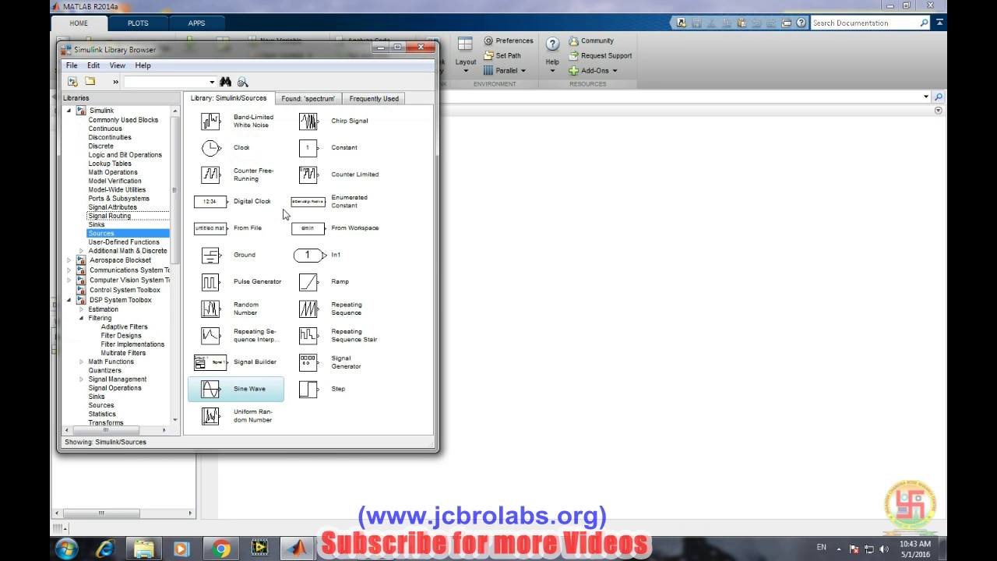
click(71, 82)
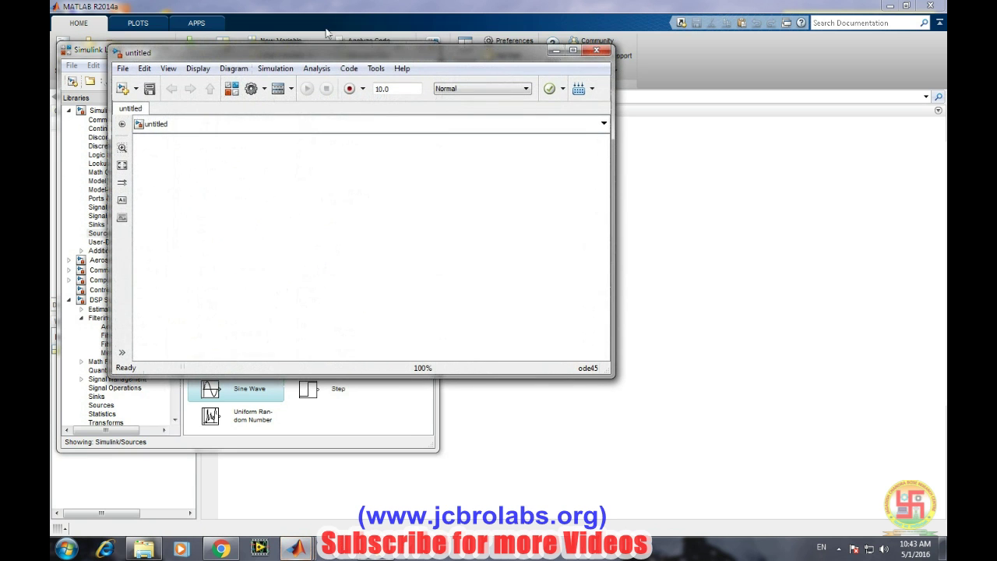
drag(299, 48, 572, 81)
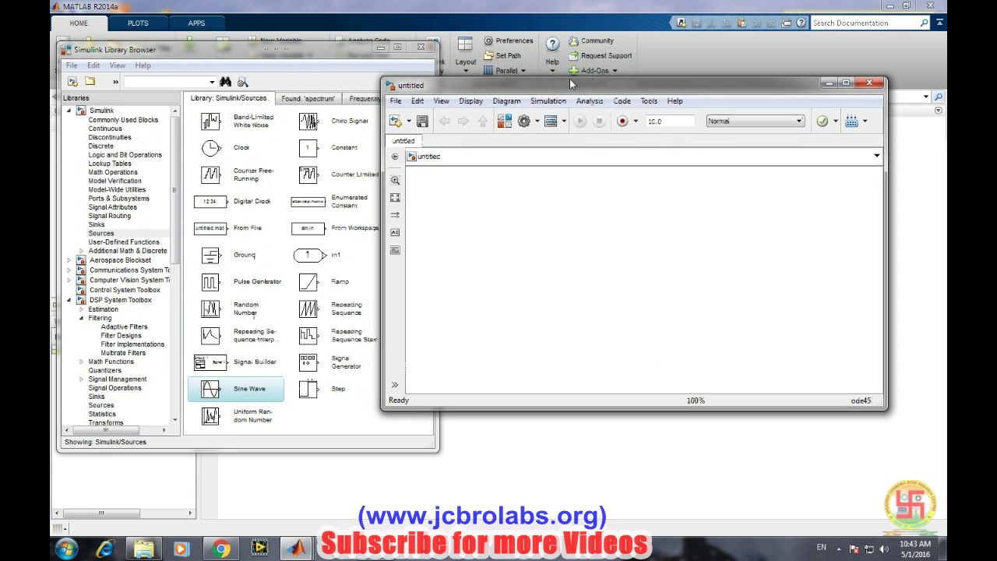
Save the new model to the Desktop as sound_record
click(395, 102)
click(425, 172)
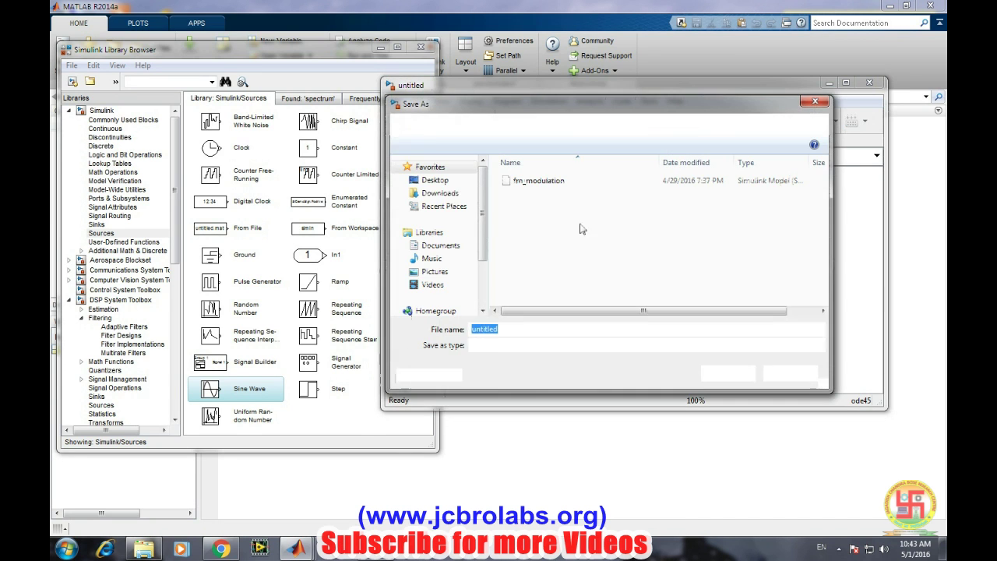
click(433, 181)
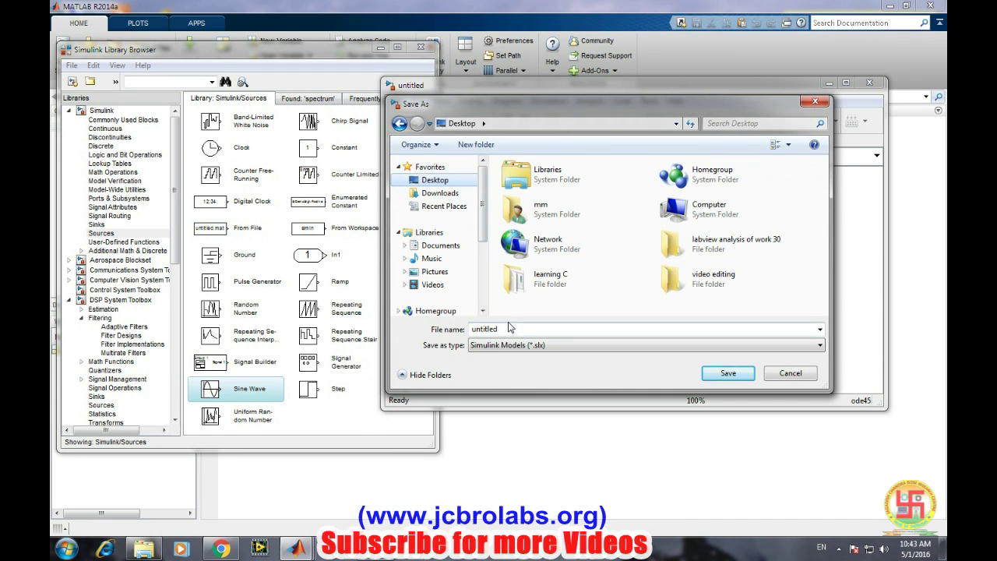
text(sound_recor)
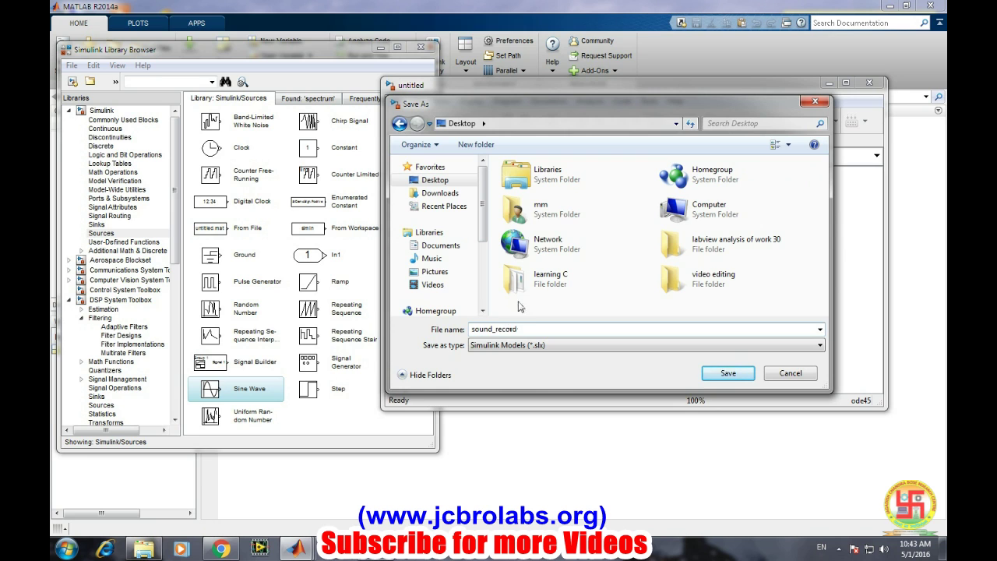
click(727, 373)
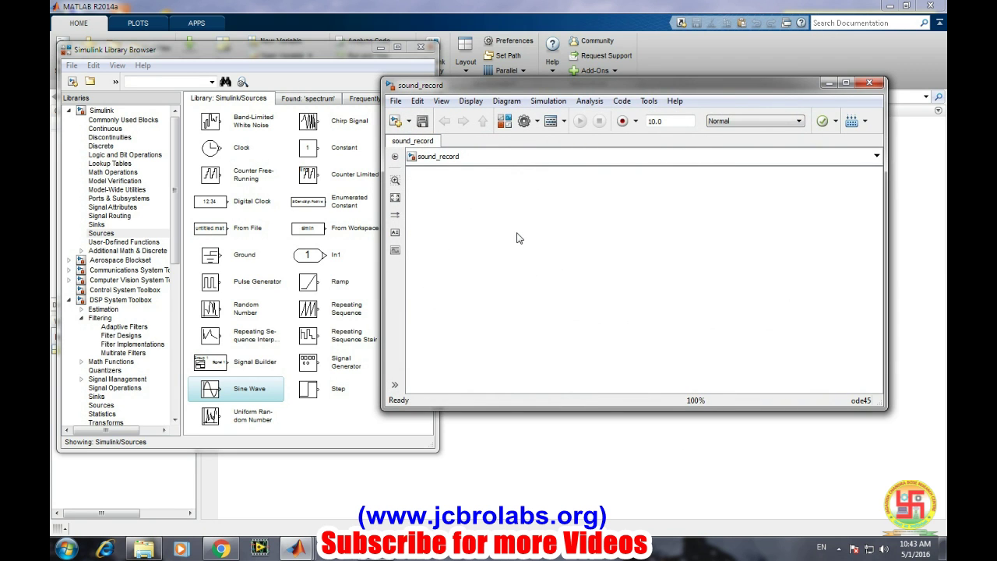
Search the Library Browser for audio and drag From Audio Device onto the canvas
click(307, 57)
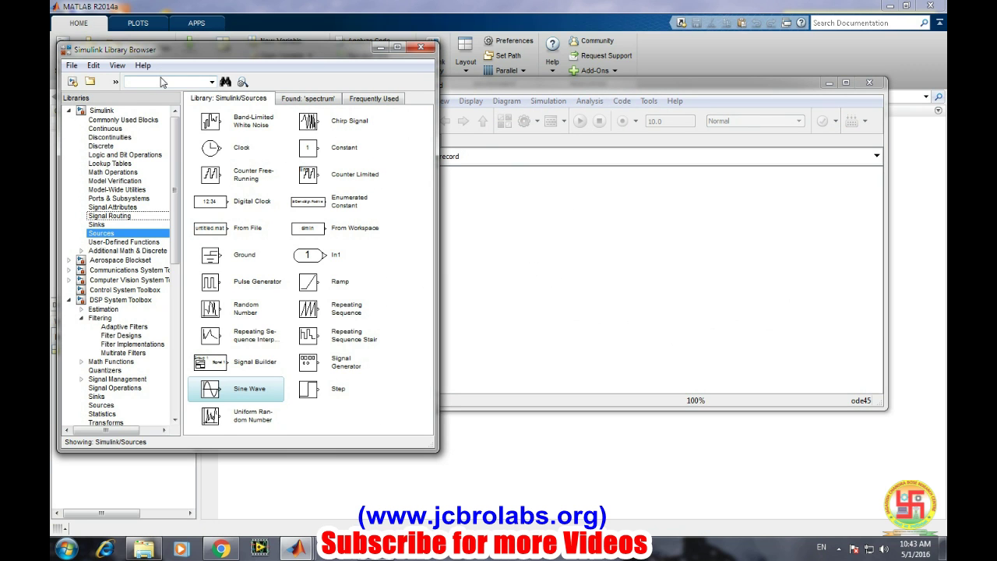
click(163, 82)
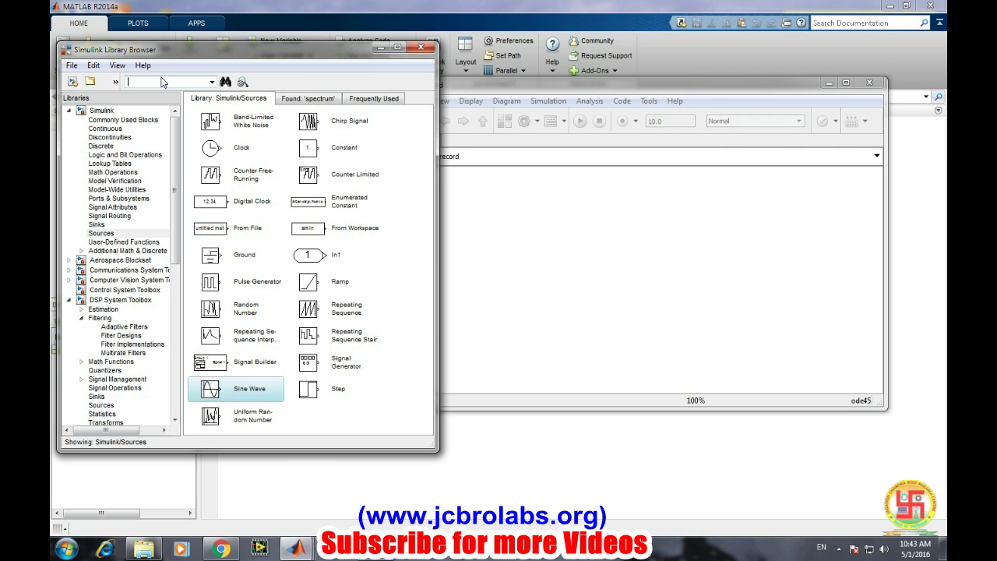
text(audio)
key(Return)
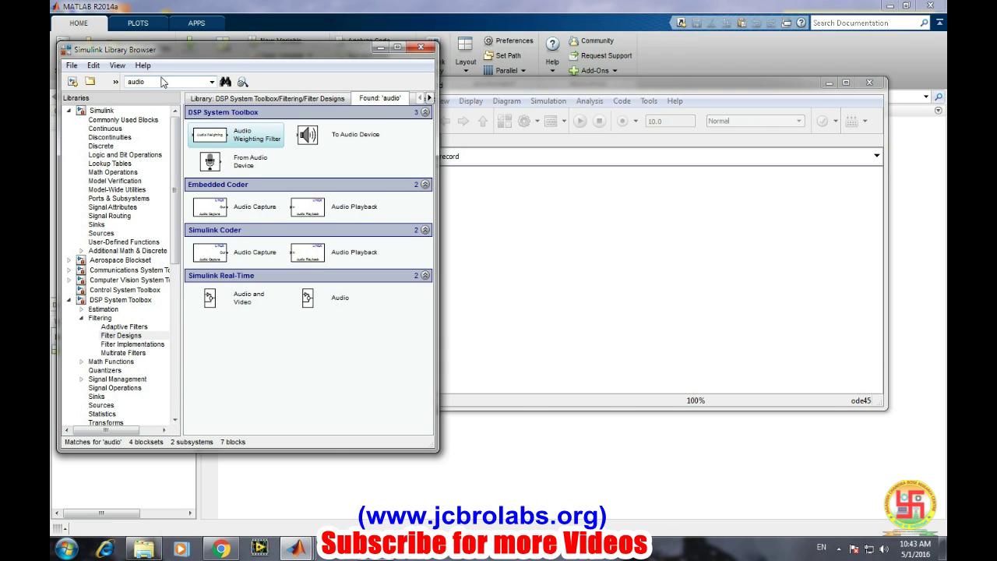
click(234, 160)
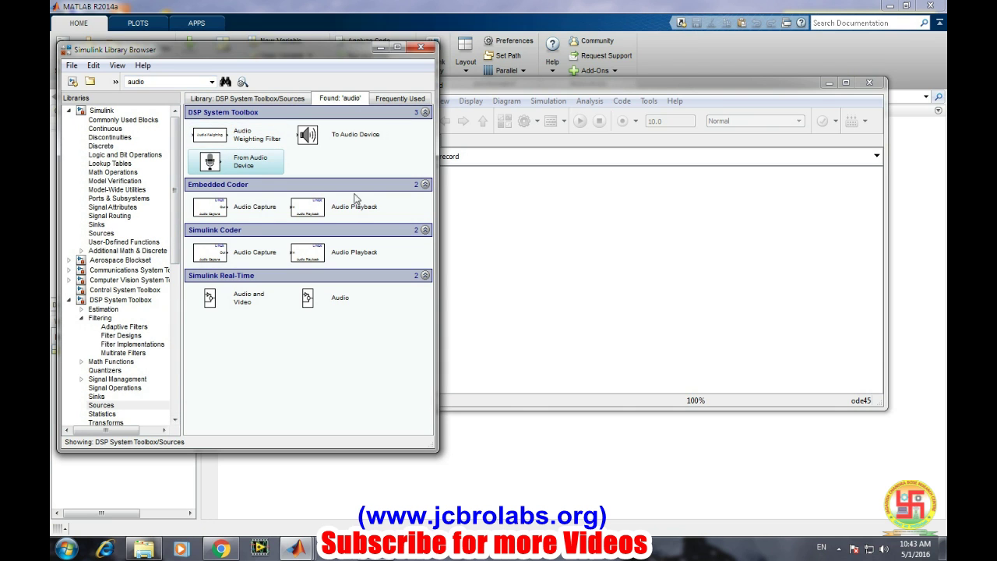
drag(485, 244, 476, 240)
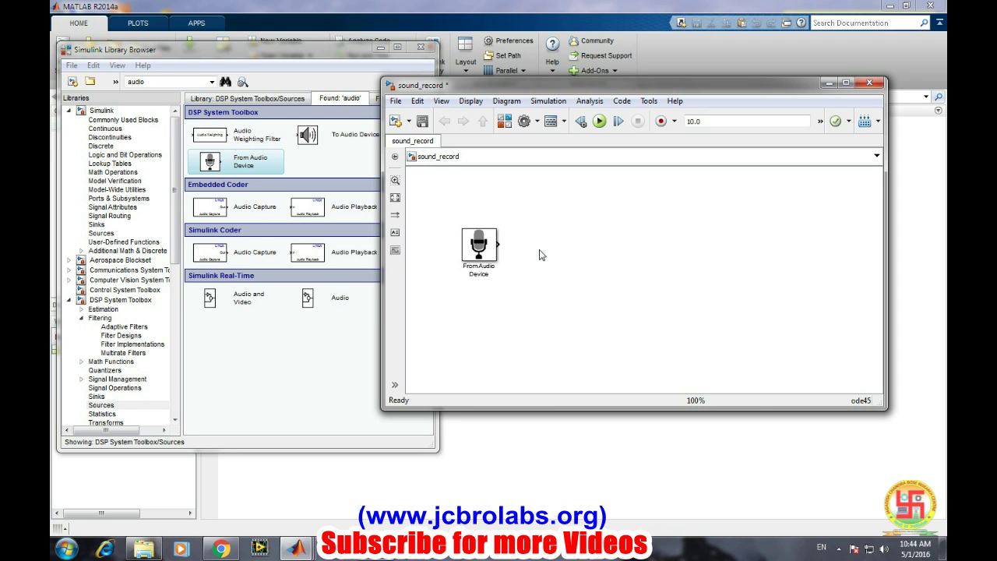
double_click(476, 248)
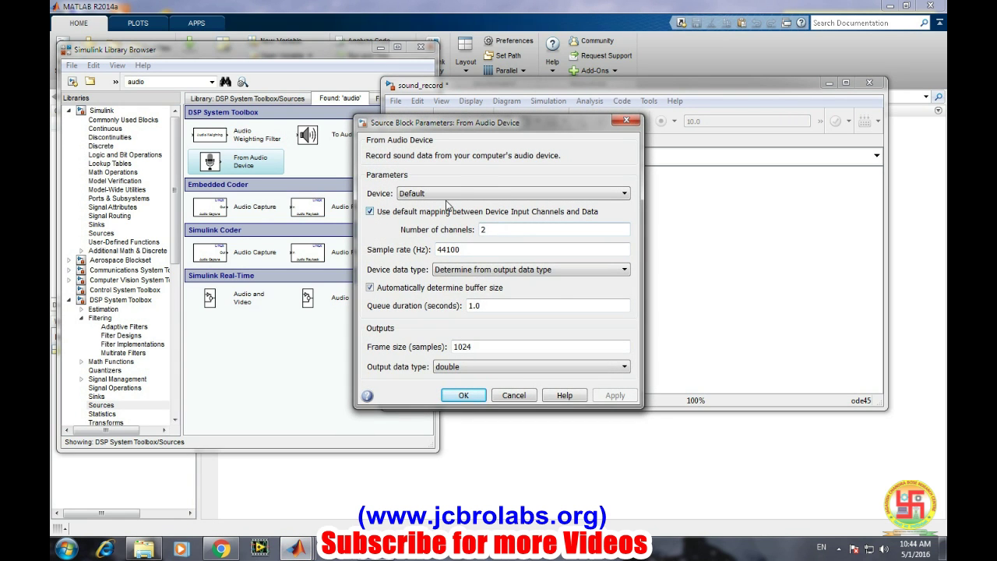
click(458, 249)
click(459, 395)
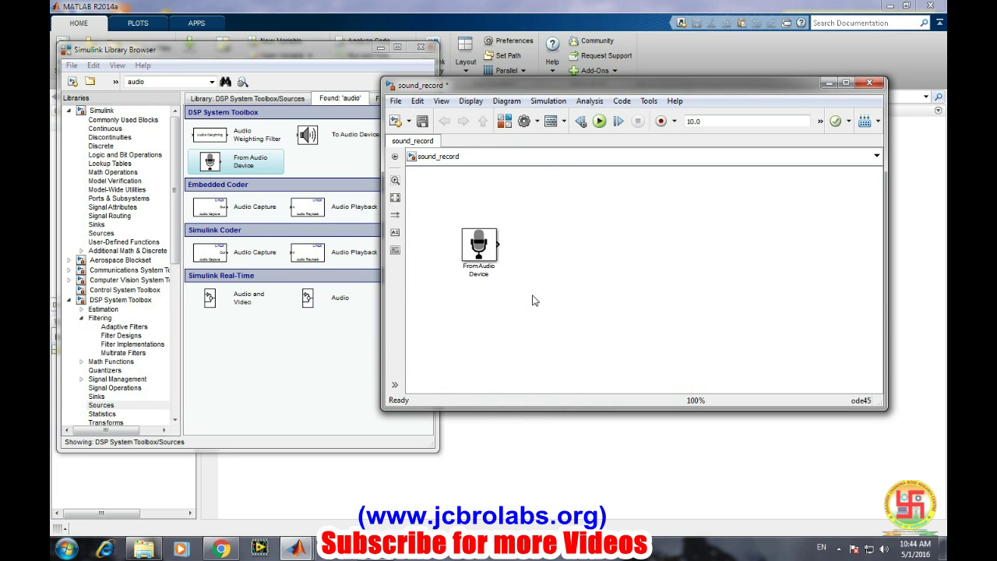
Add a Scope from Commonly Used Blocks and wire From Audio Device into it
click(123, 120)
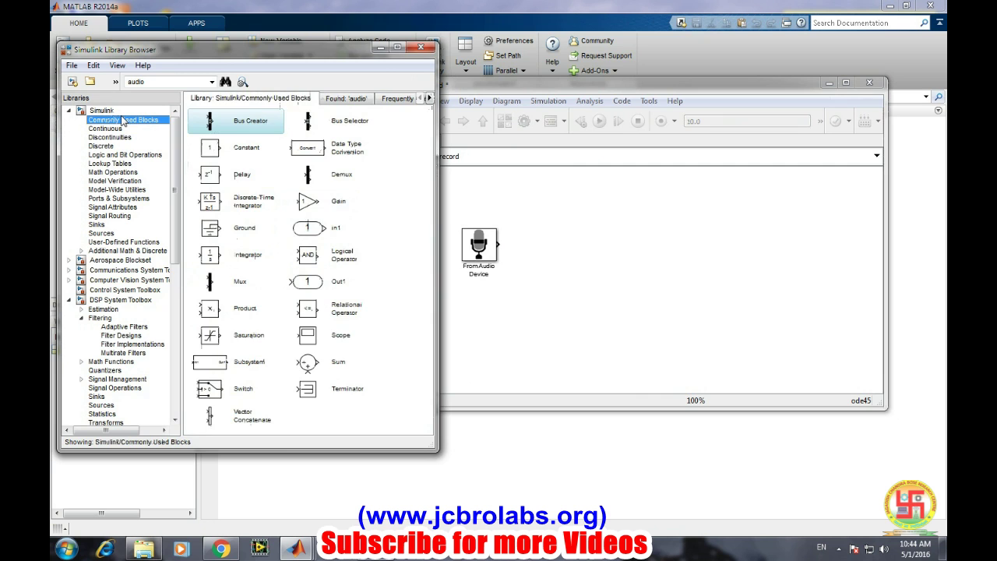
click(312, 334)
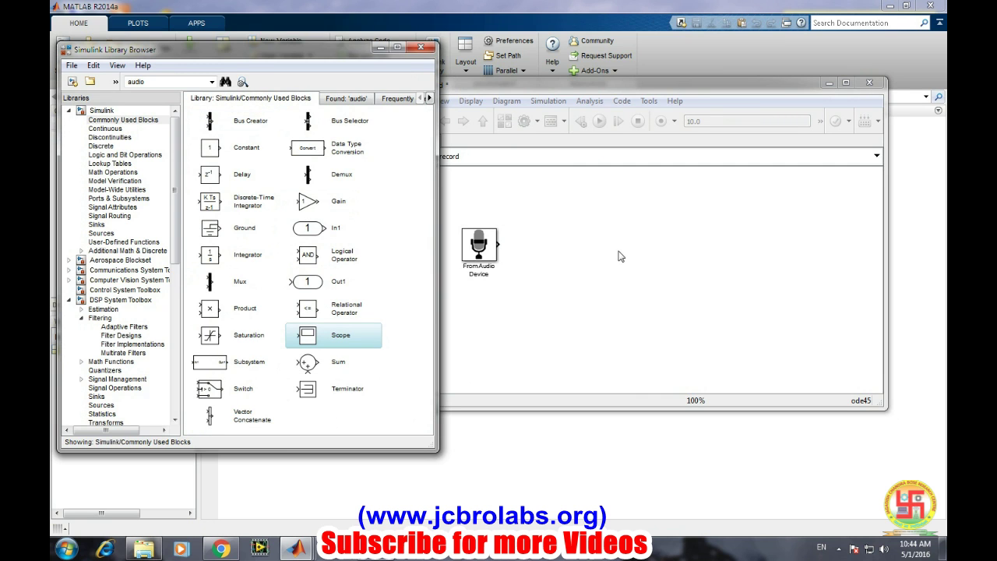
drag(621, 257, 637, 241)
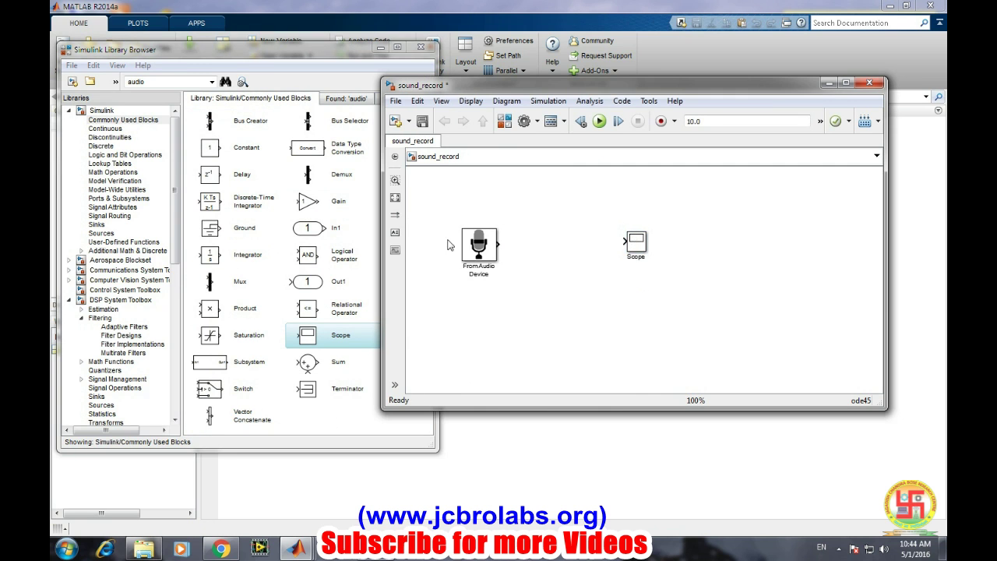
drag(498, 244, 625, 241)
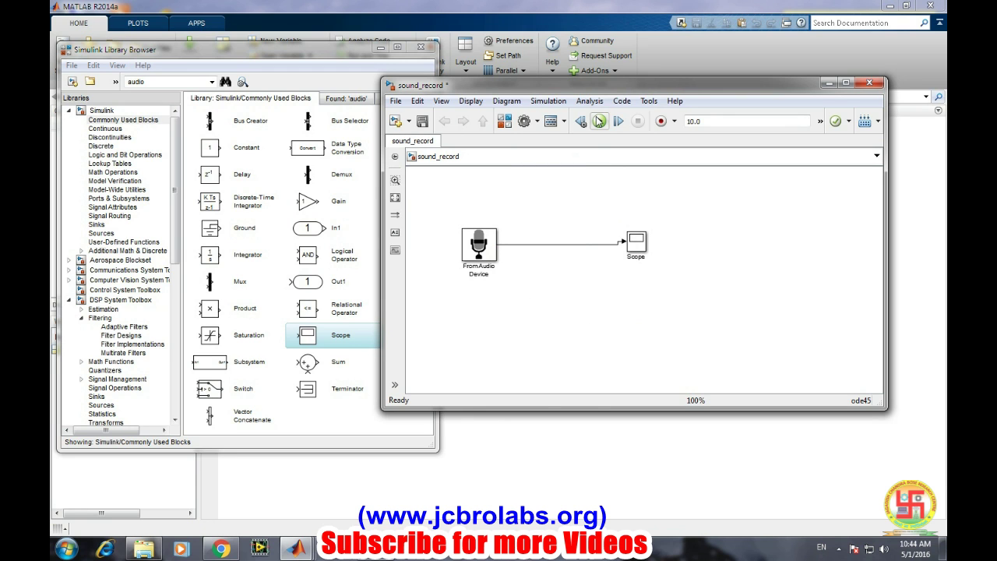
Run the model and review the two frame-size errors in the Diagnostic Viewer
click(599, 122)
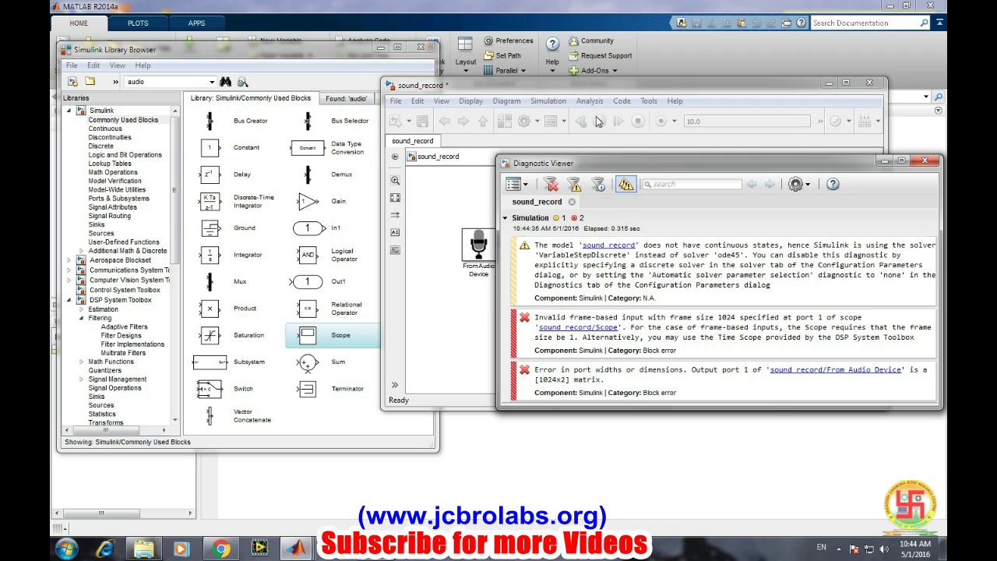
drag(692, 159, 773, 141)
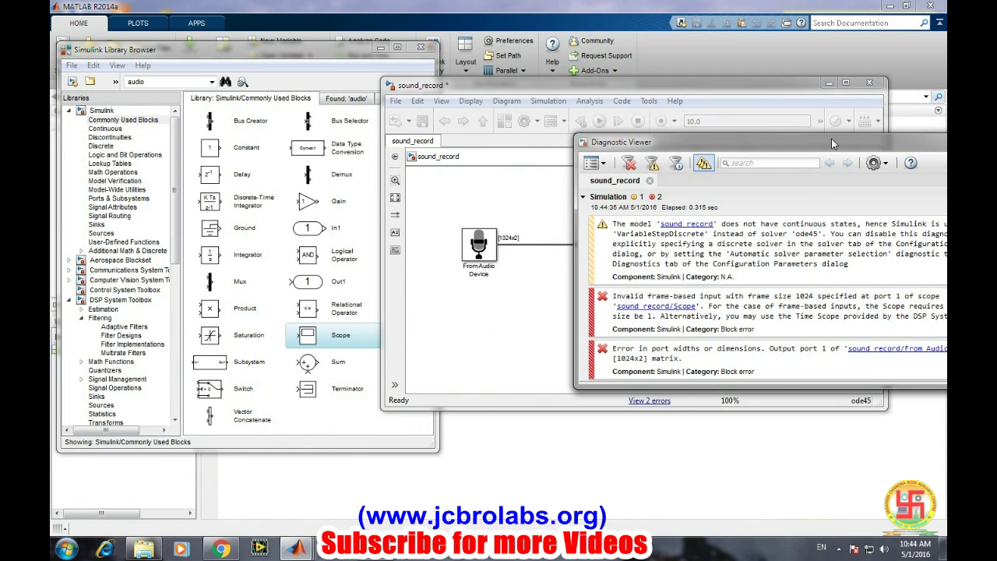
drag(832, 143, 616, 123)
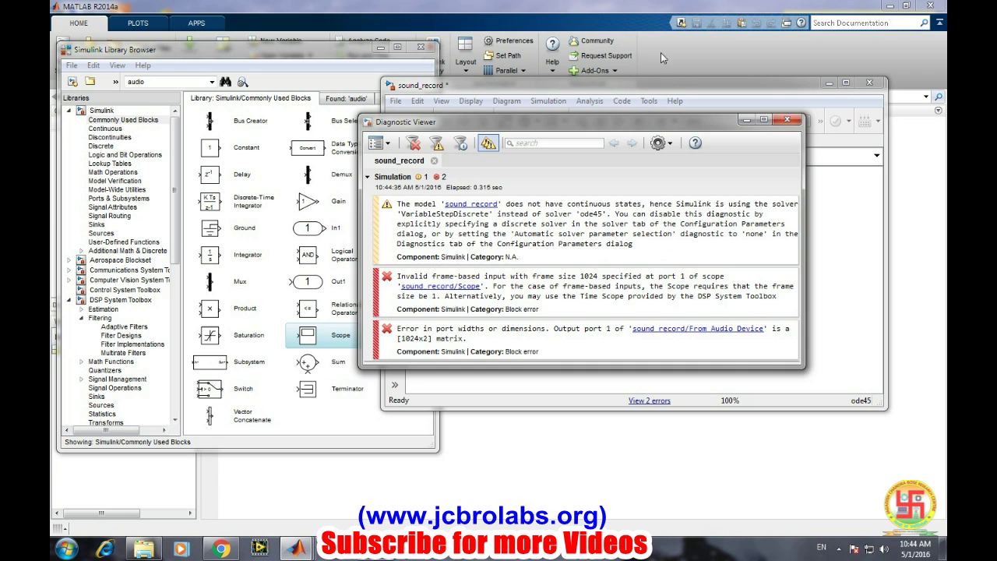
drag(687, 116, 486, 140)
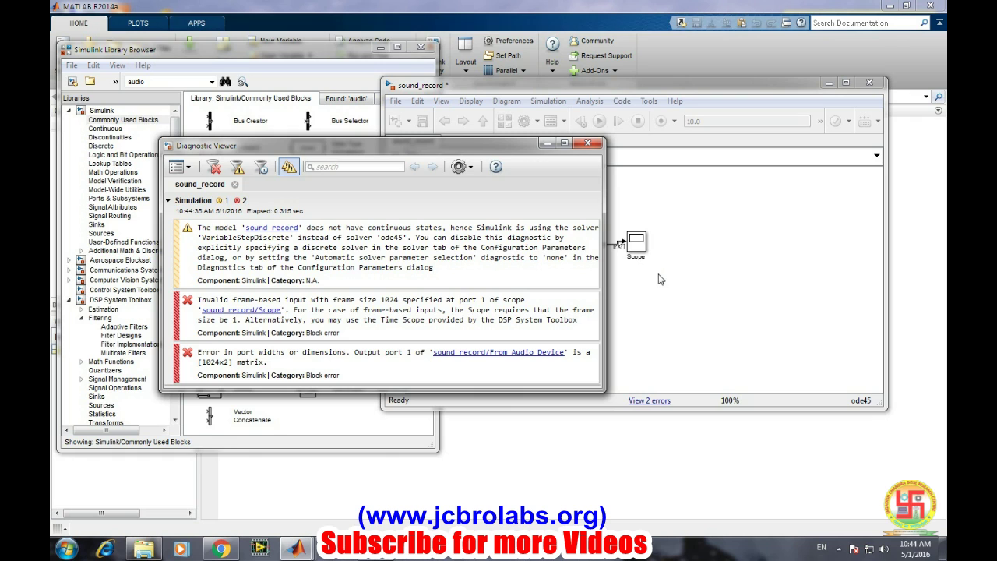
click(271, 317)
Close the error report and delete the Scope block and its dangling line
click(585, 144)
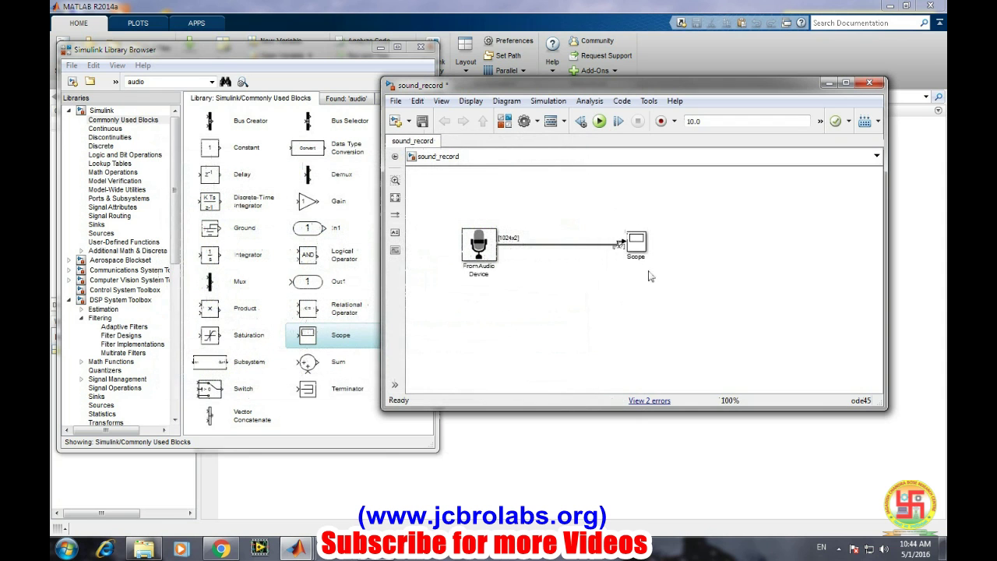
key(Delete)
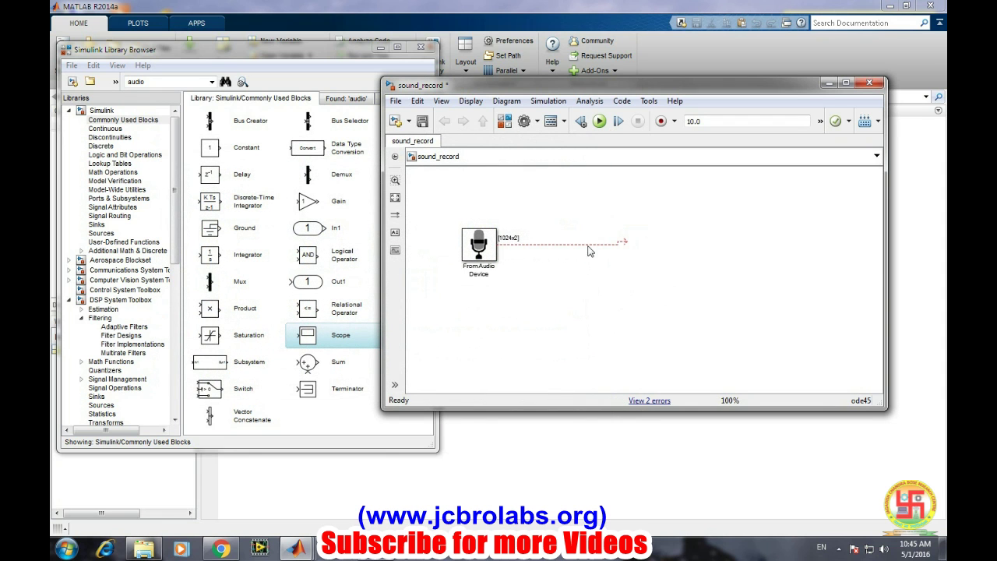
click(590, 245)
key(Delete)
Add a Time Scope found by searching 'time scope', connect it, and open its display
double_click(147, 82)
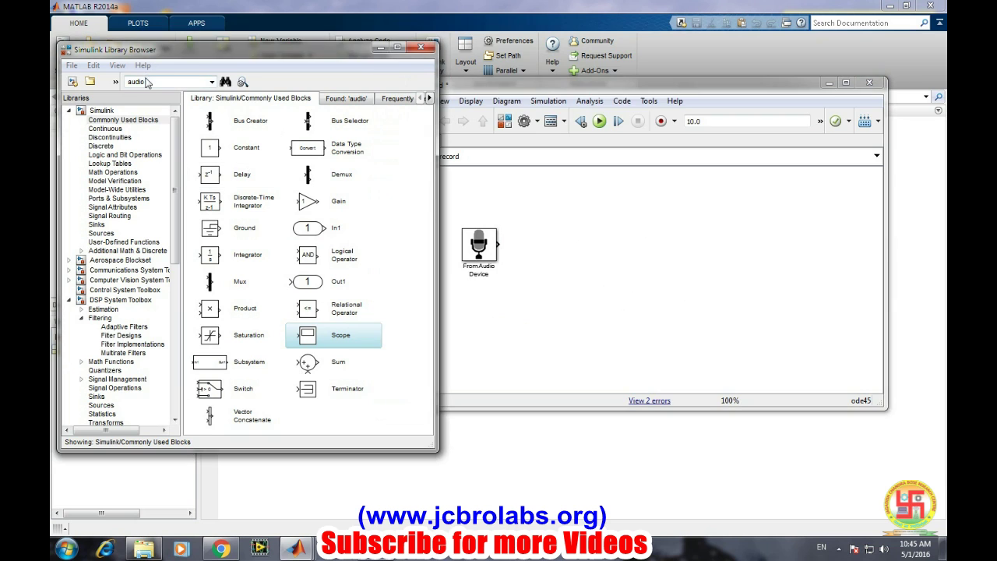
text(time scope)
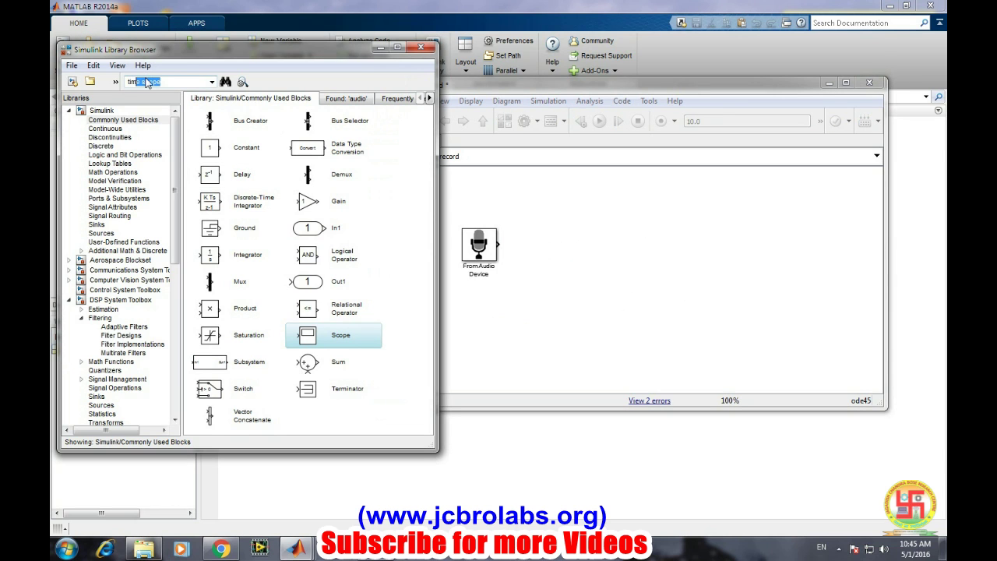
key(Return)
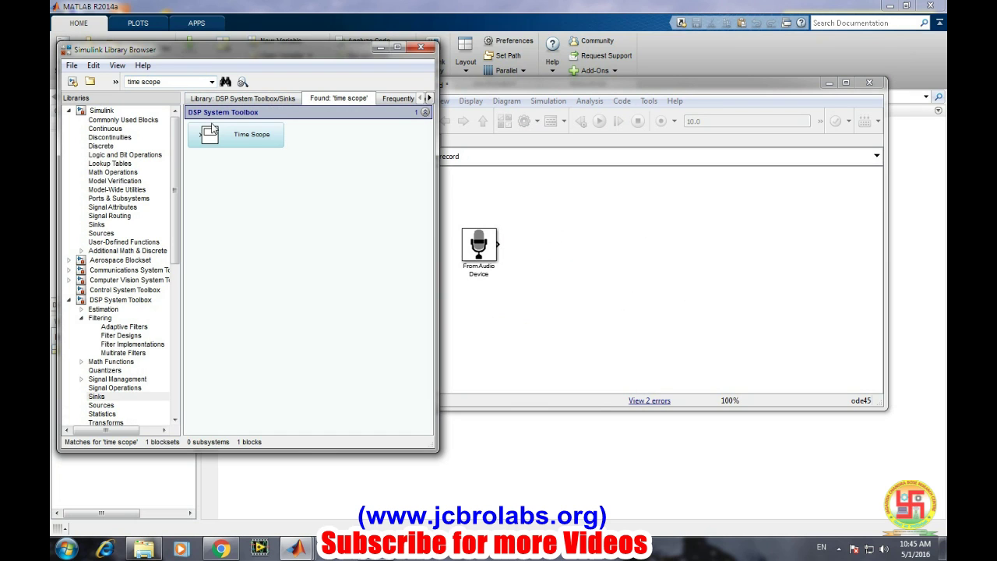
drag(589, 249, 608, 241)
drag(498, 244, 596, 241)
click(611, 242)
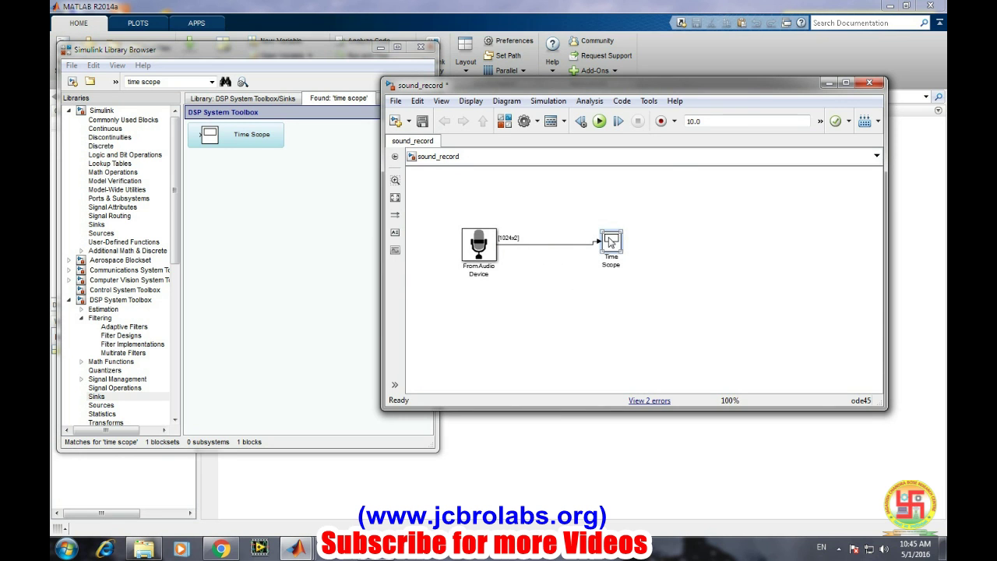
double_click(610, 243)
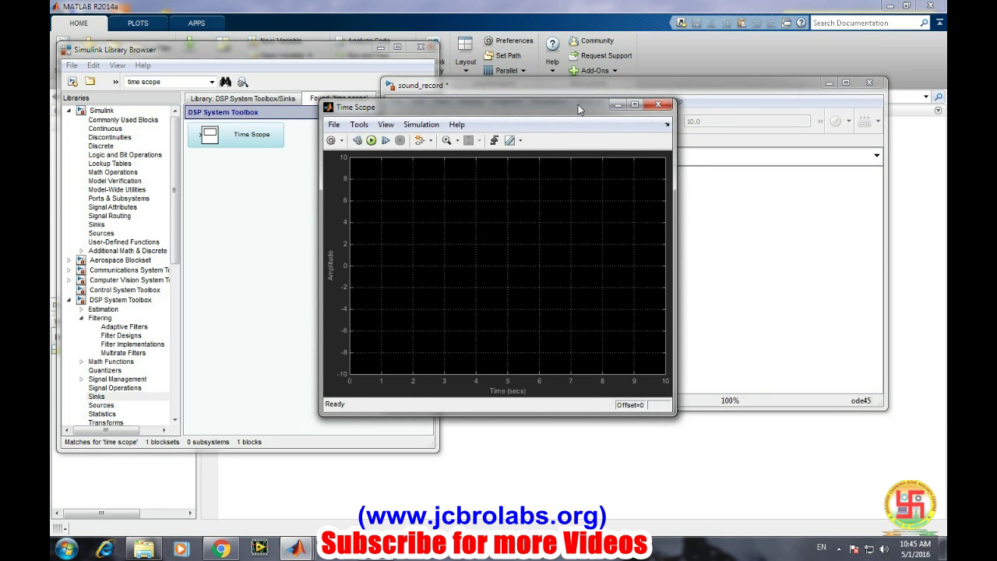
Place the Time Scope beside the model, run it, and dismiss the Missing Data warning
drag(579, 106, 317, 79)
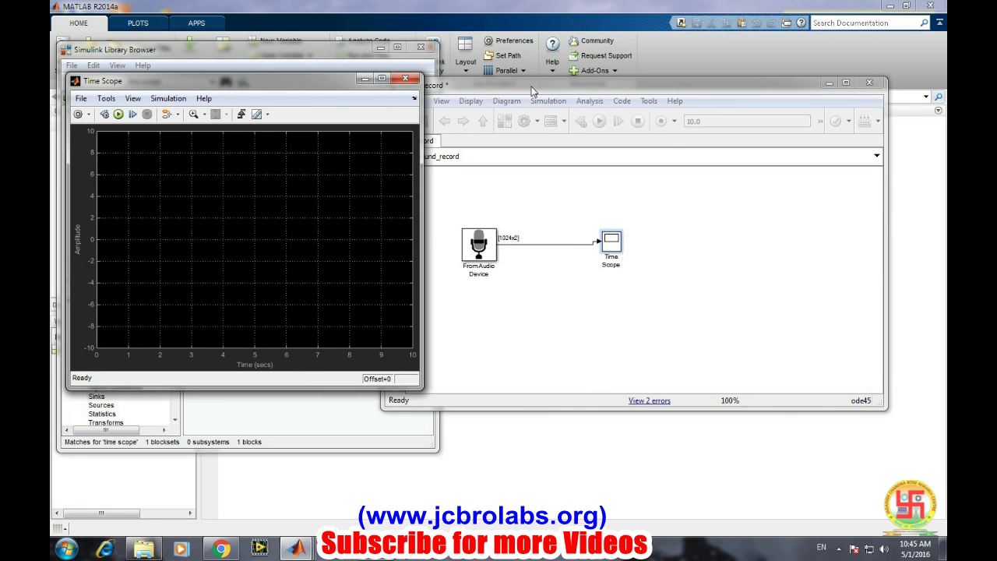
drag(531, 80, 574, 77)
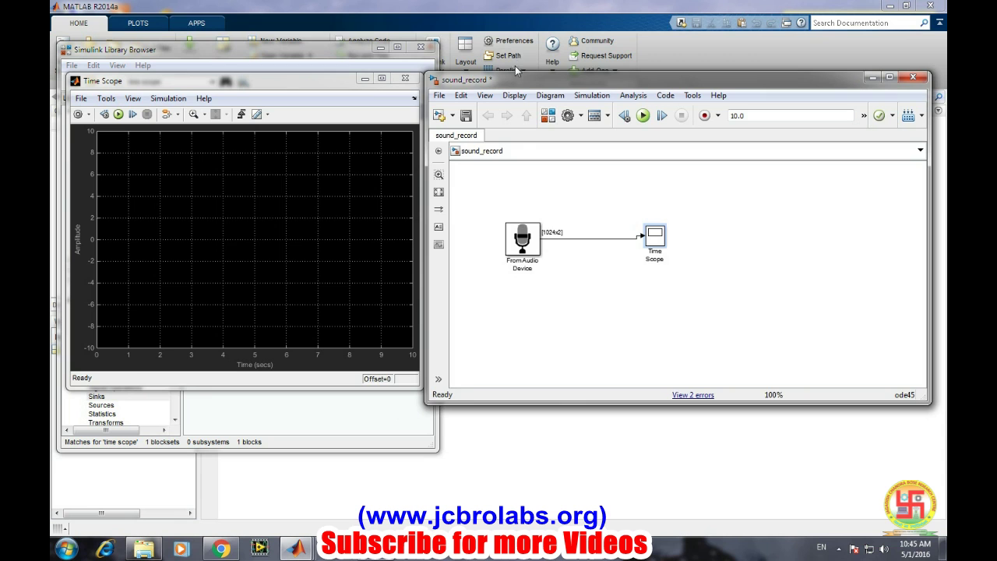
drag(521, 76, 549, 74)
click(671, 114)
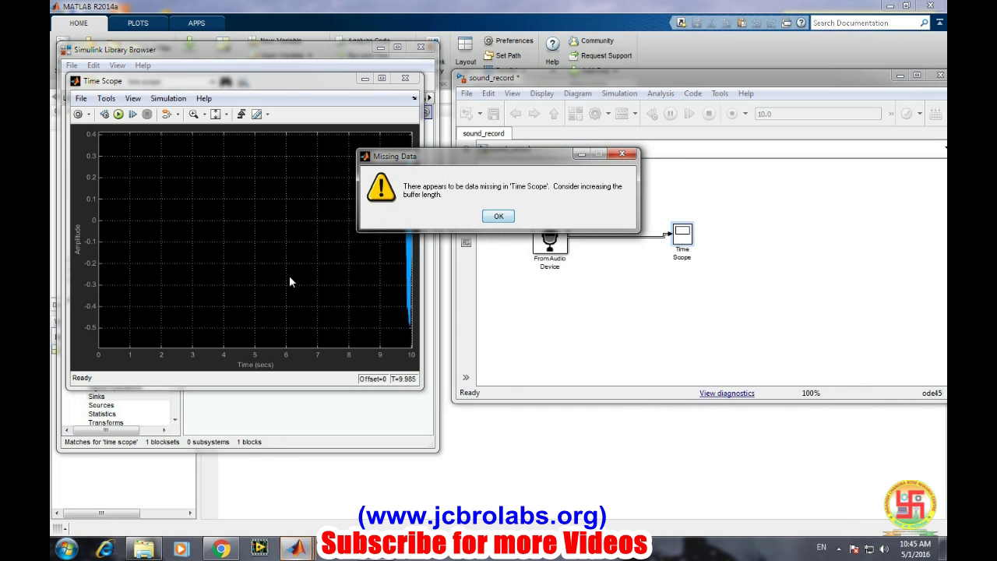
click(499, 217)
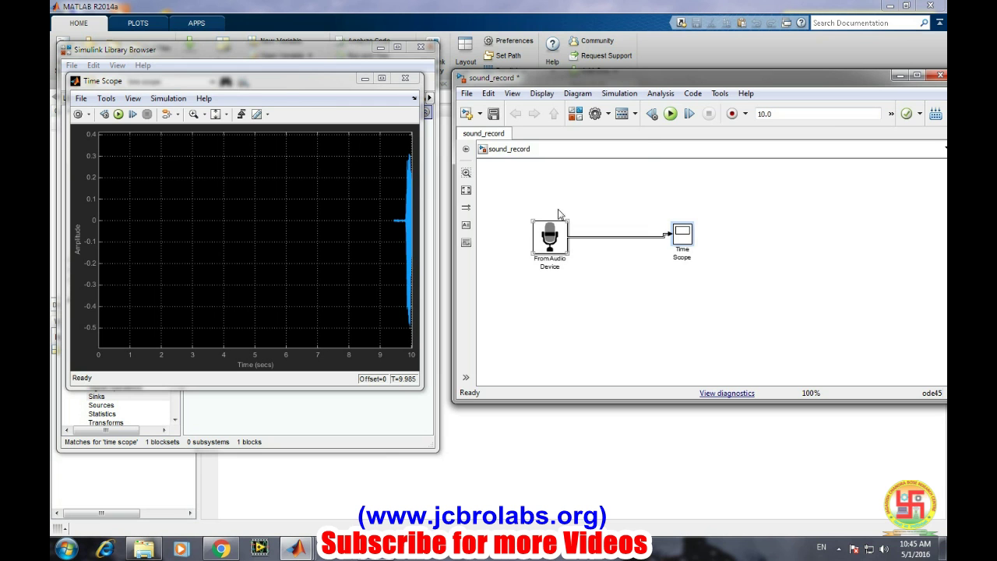
Change the Time Scope buffer length from 50000 to 500000 and apply it
double_click(547, 243)
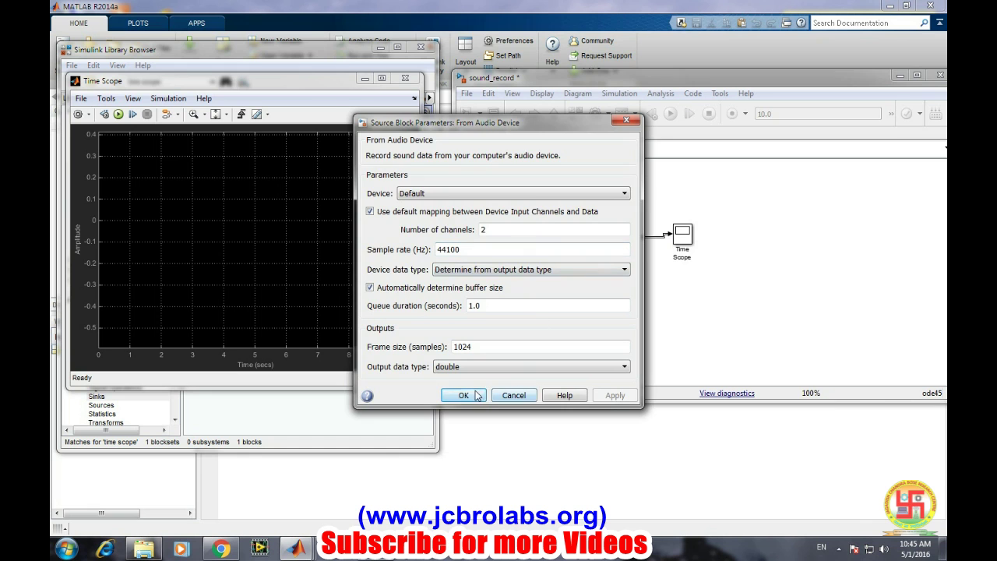
click(463, 395)
click(78, 114)
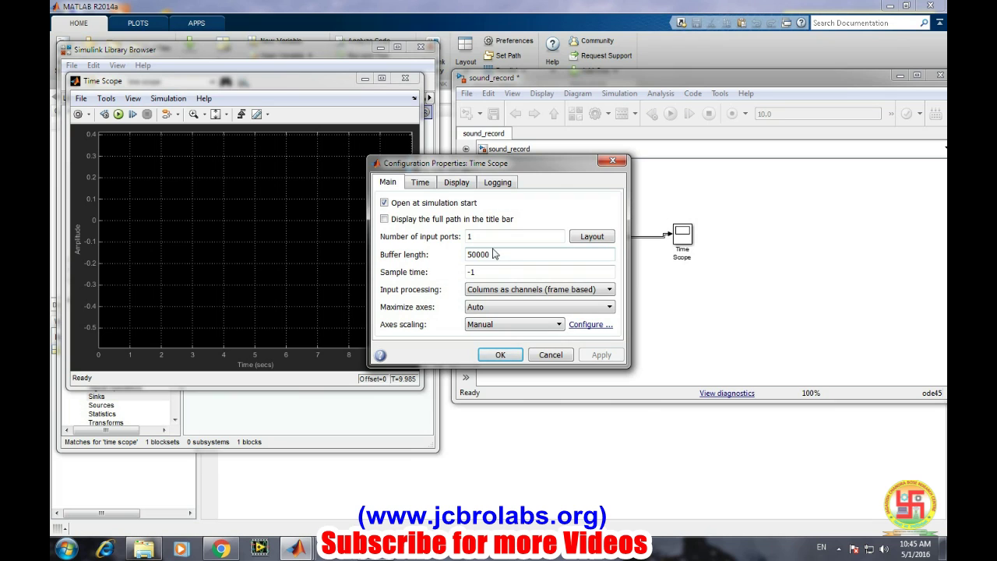
double_click(494, 254)
click(493, 254)
text(0)
click(601, 355)
click(500, 354)
click(549, 305)
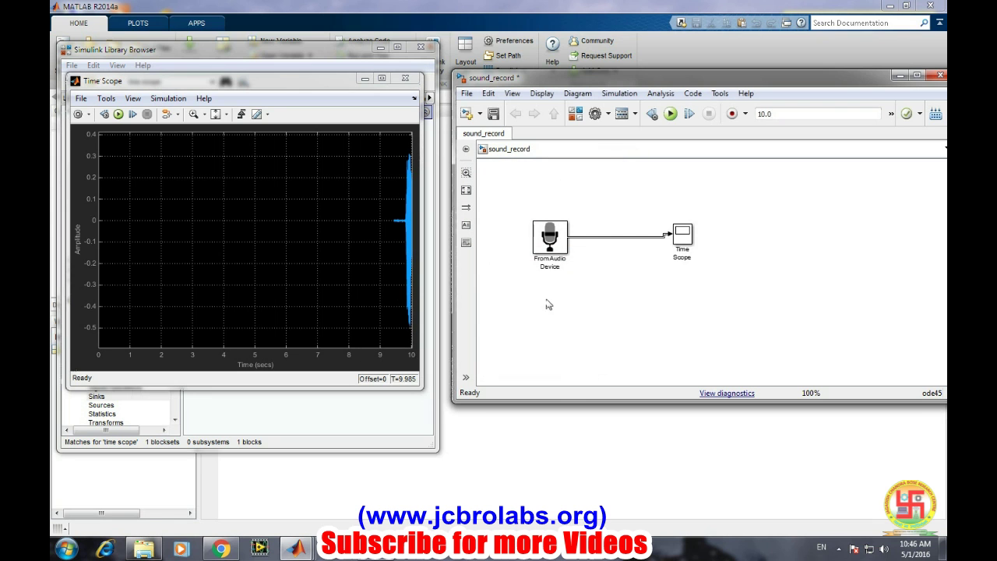
Rerun sound_record to record voice, then select the From Audio Device block
click(668, 114)
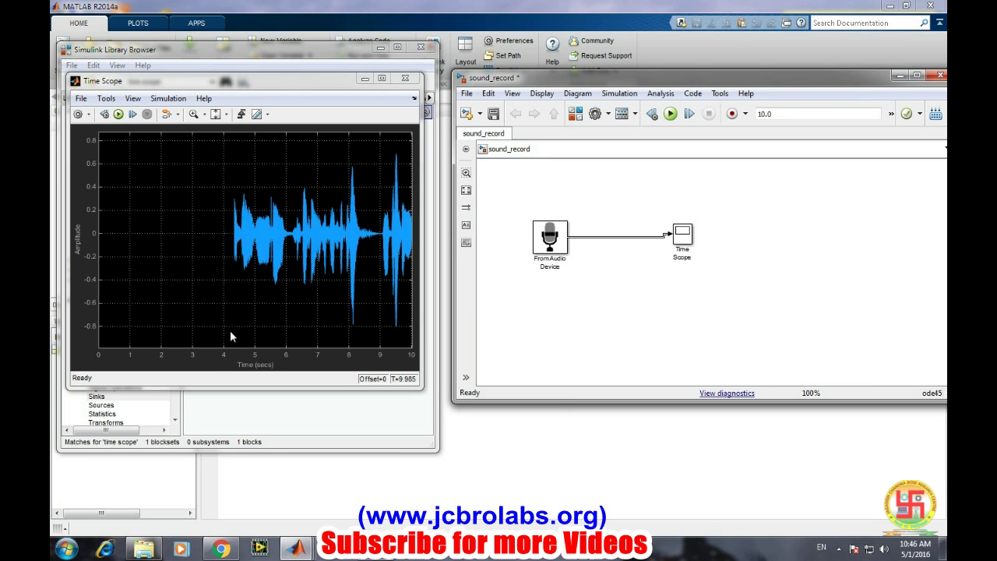
click(548, 235)
click(533, 295)
click(549, 228)
Change the From Audio Device sample rate from 44100 to 8000 Hz and apply it
double_click(549, 228)
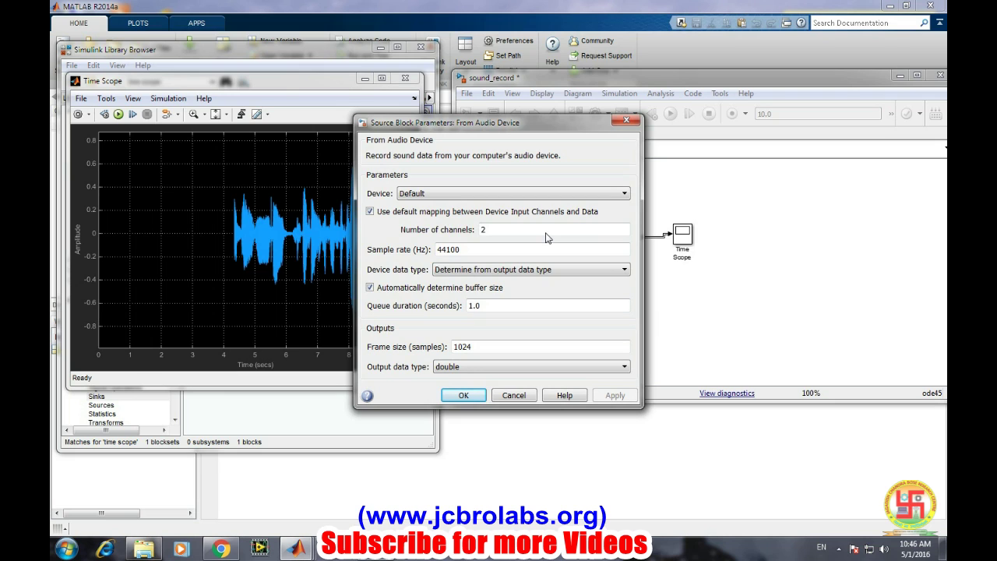
double_click(459, 249)
text(8000)
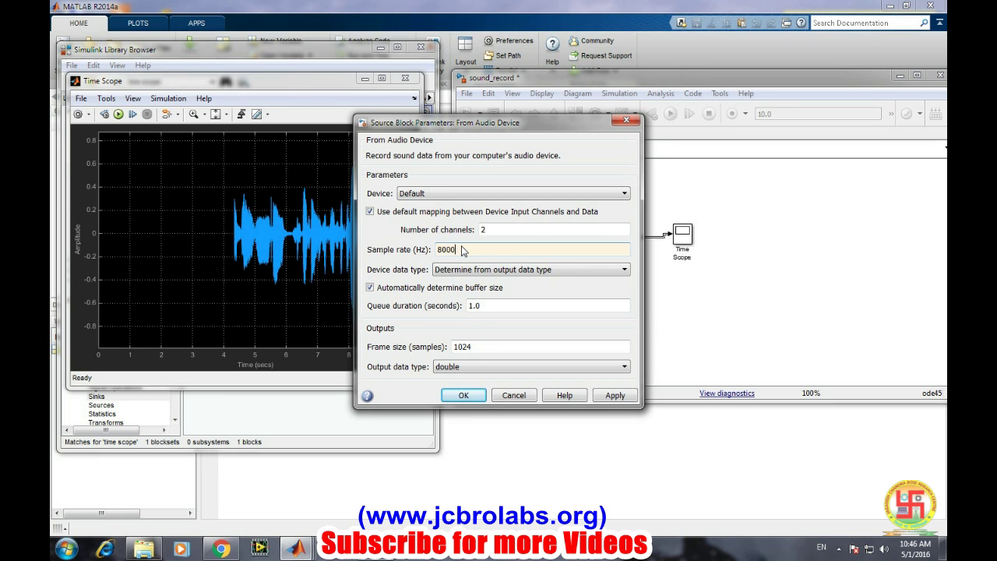
click(608, 396)
click(610, 395)
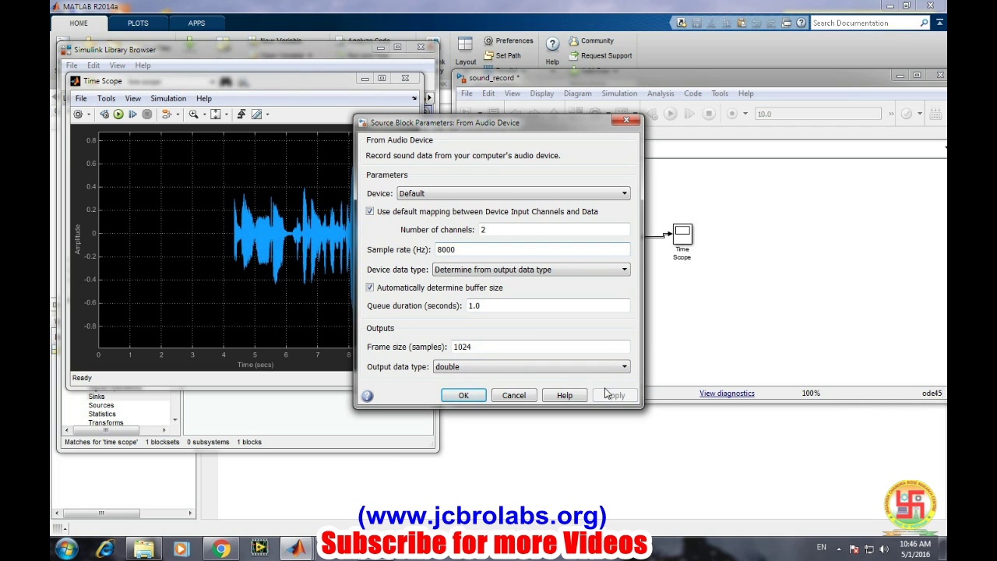
click(463, 396)
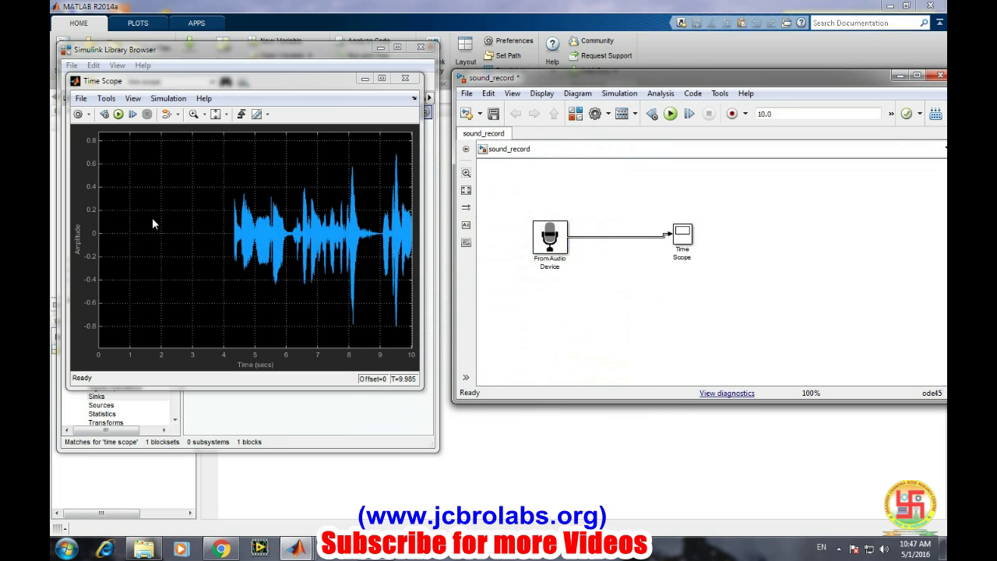
Run the simulation from the Time Scope toolbar to record voice at 8000 Hz
click(115, 115)
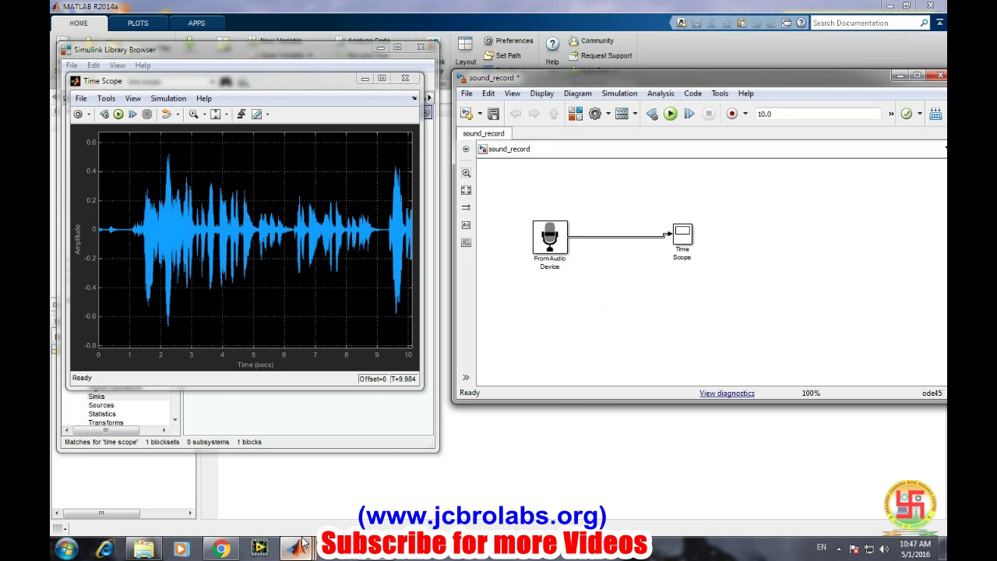
Search for spectrum, add a Spectrum Analyzer below the Time Scope, and open its display
mouse_move(303, 532)
click(298, 469)
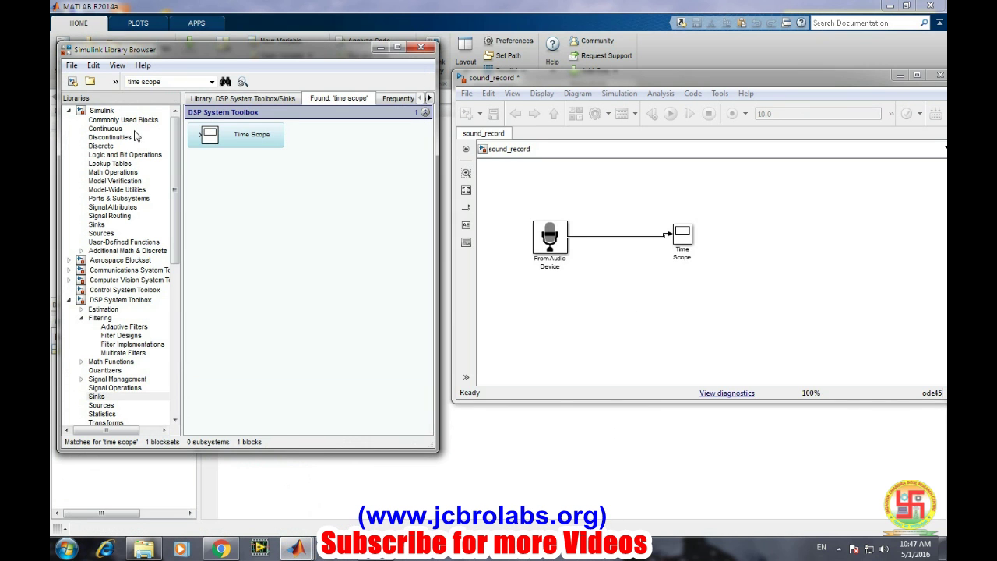
drag(129, 78, 165, 82)
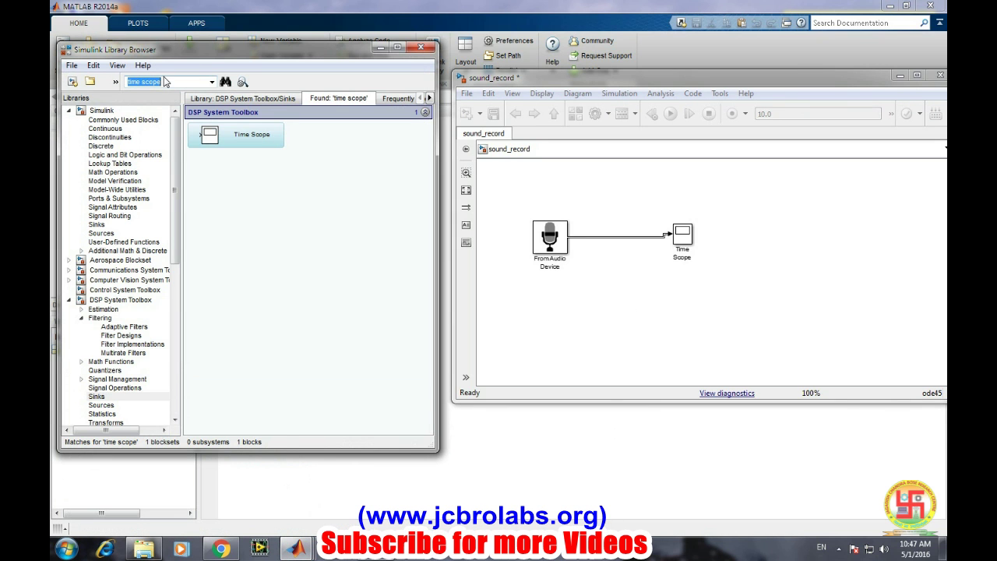
text(spectrum)
key(Return)
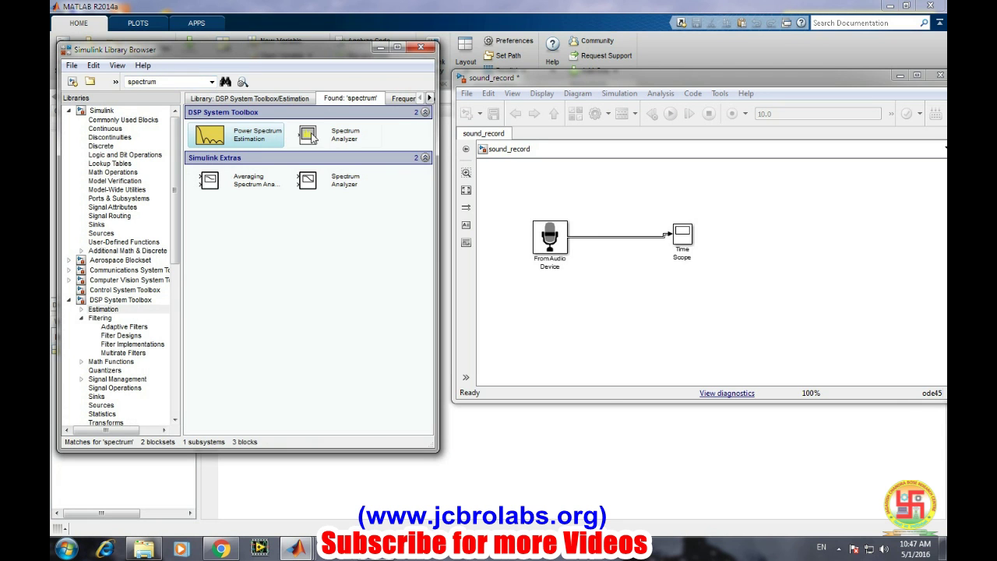
mouse_move(310, 137)
mouse_down()
mouse_move(320, 119)
mouse_move(680, 283)
mouse_move(631, 238)
mouse_up()
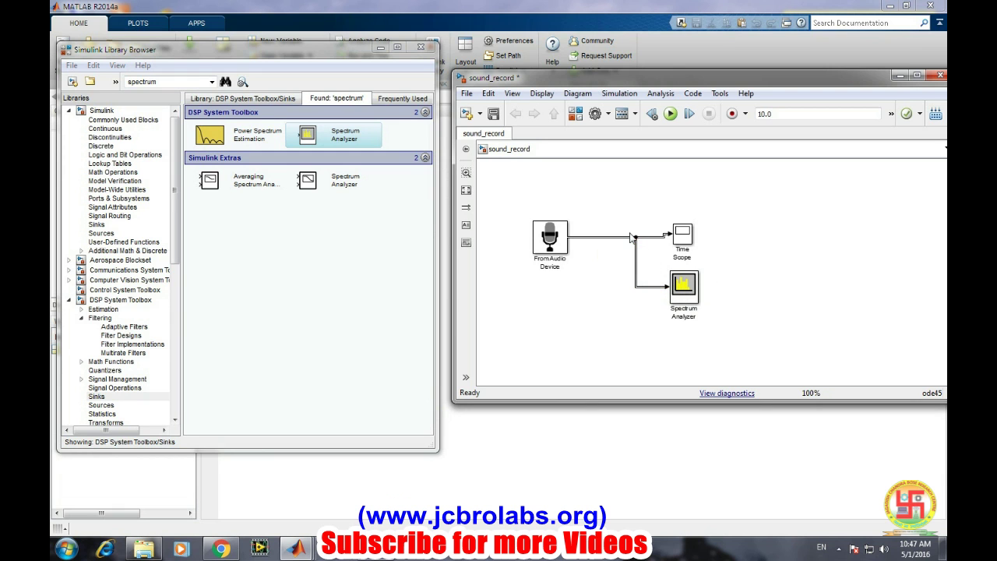
click(683, 284)
double_click(683, 285)
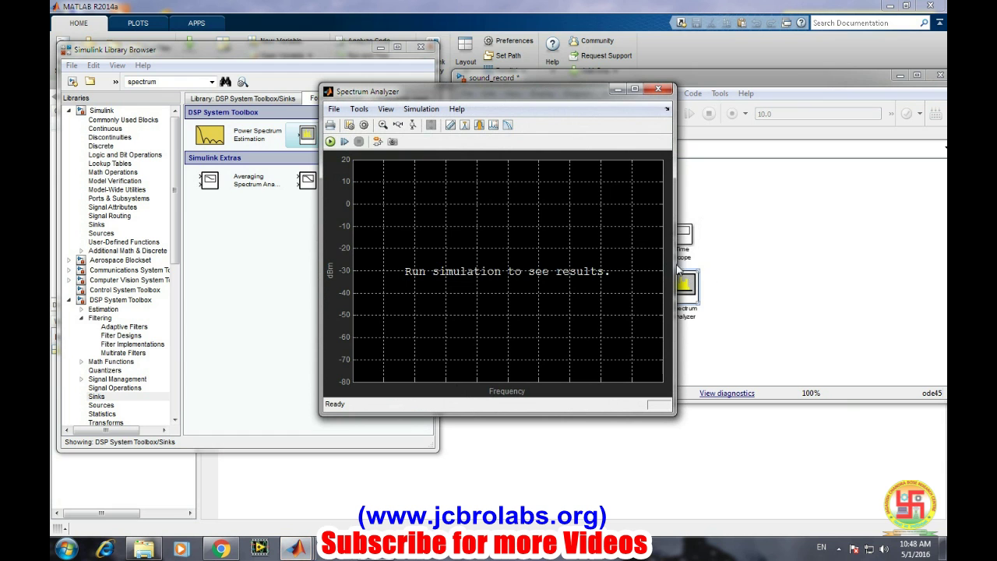
Arrange the Spectrum Analyzer window beside the Time Scope window
mouse_move(296, 550)
click(532, 479)
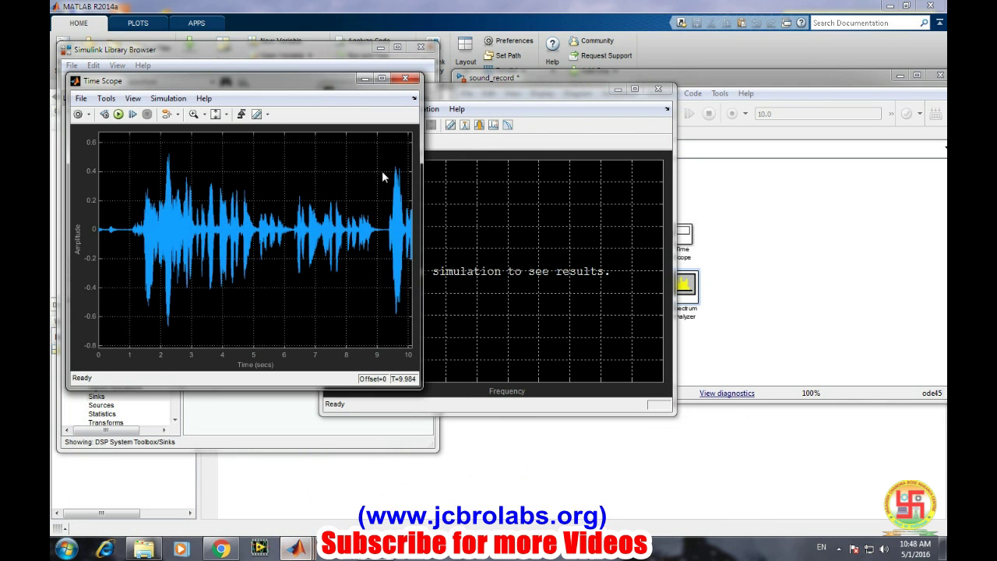
drag(482, 98, 602, 66)
Run the simulation twice to record a fresh 0–10 s voice waveform and its −4 to 4 kHz spectrum
click(118, 114)
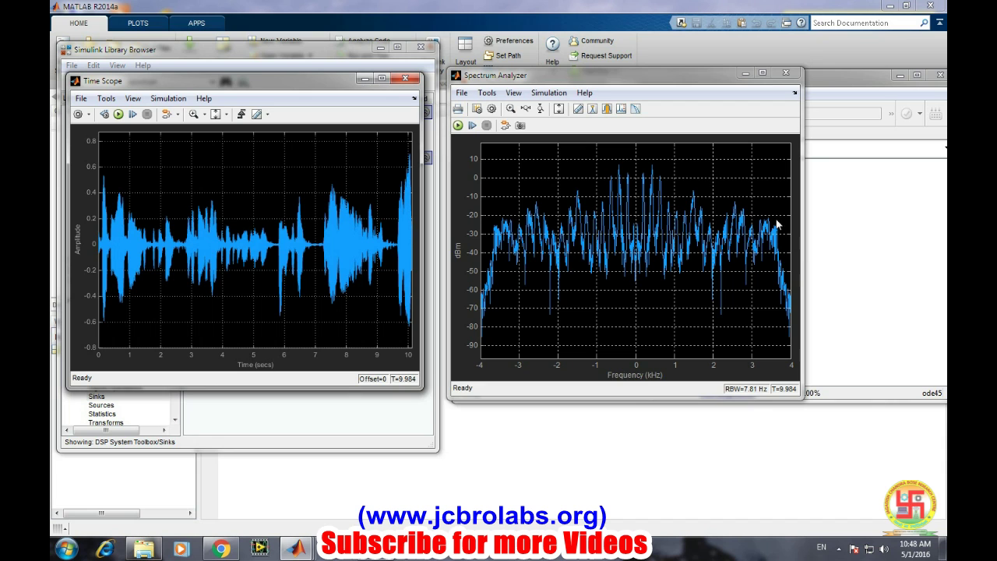
click(117, 116)
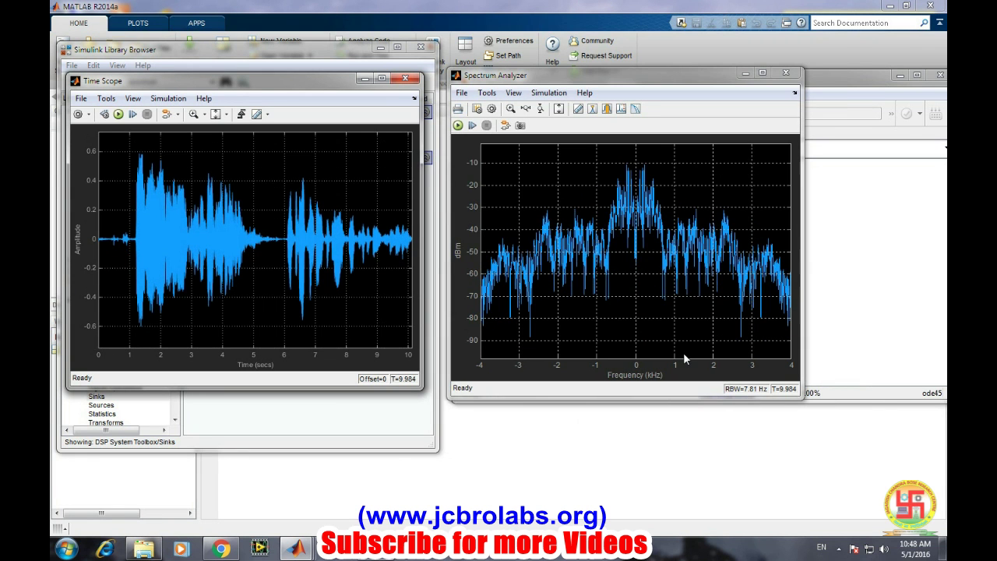
click(861, 327)
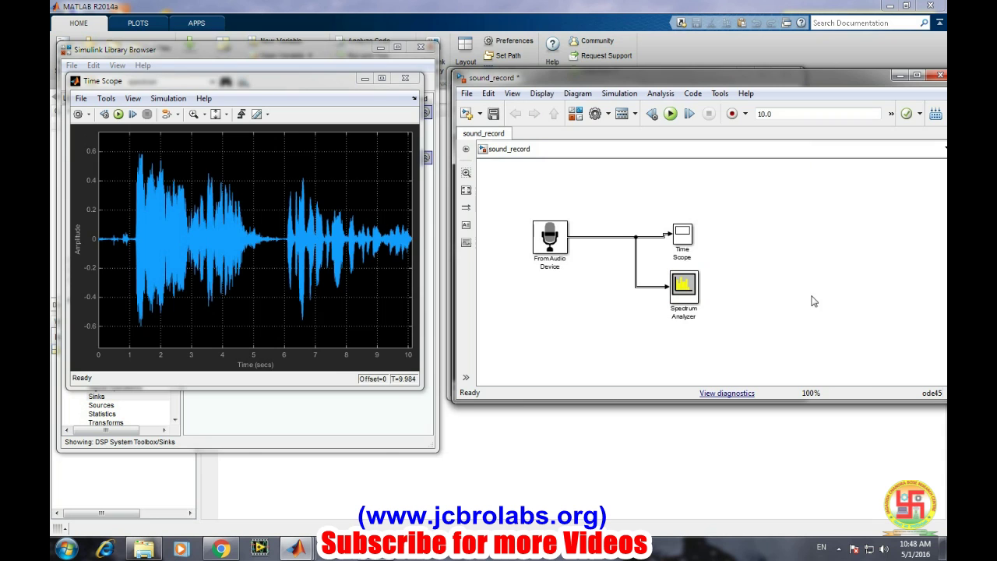
Search the Library Browser for 'audio' and drag a To Audio Device block above the Time Scope
click(330, 394)
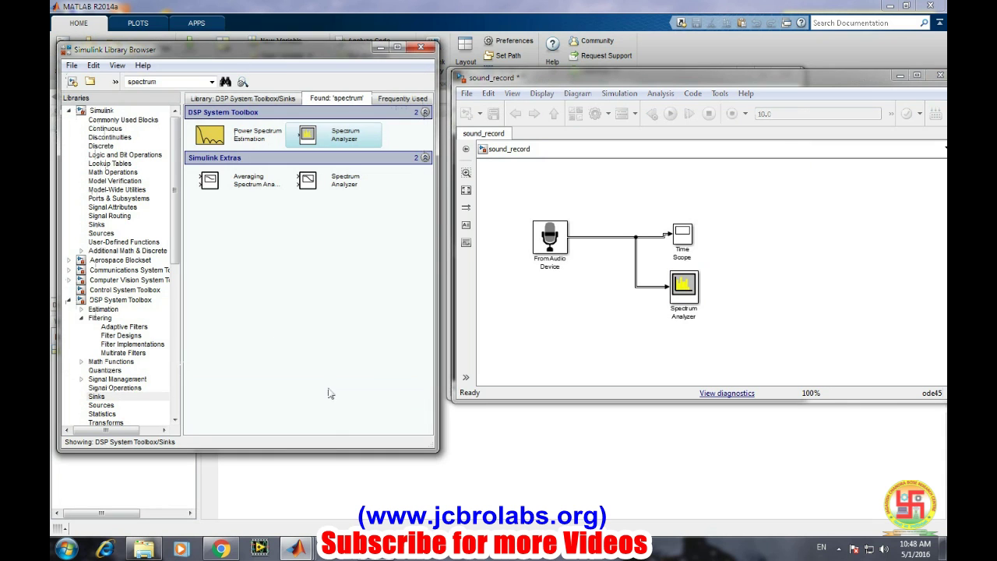
double_click(156, 80)
text(sudio)
key(Return)
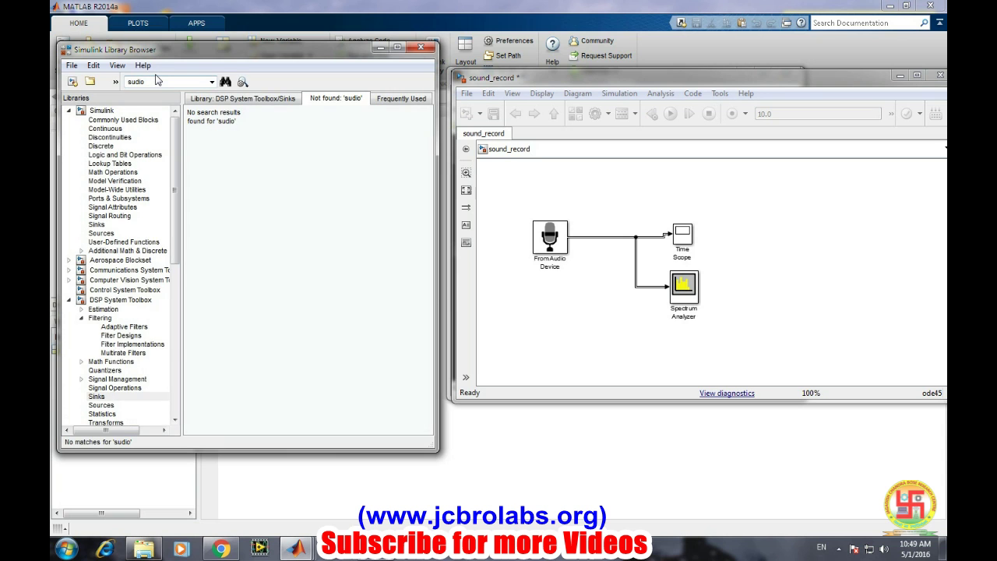
double_click(156, 80)
text(audio)
key(Return)
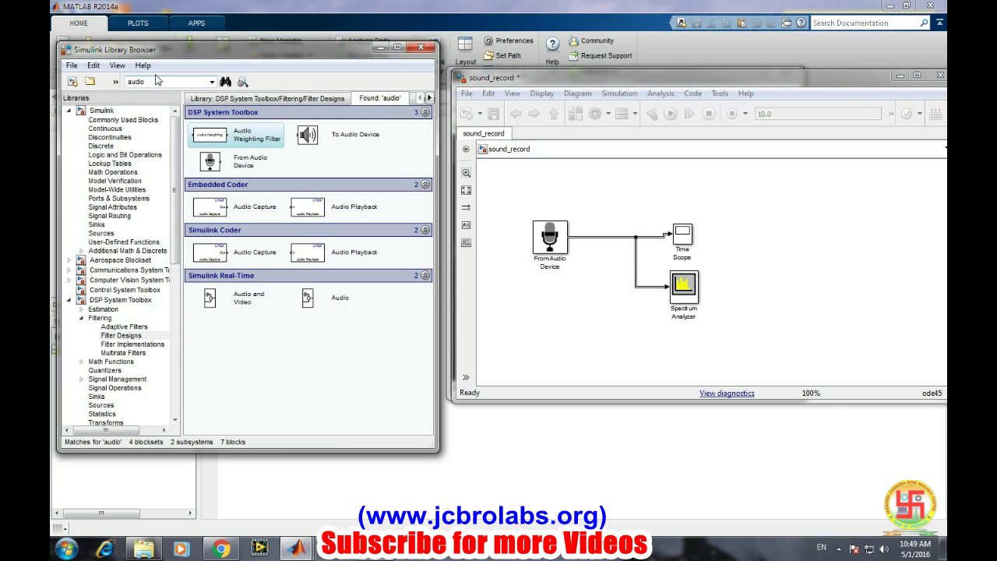
drag(335, 129, 635, 232)
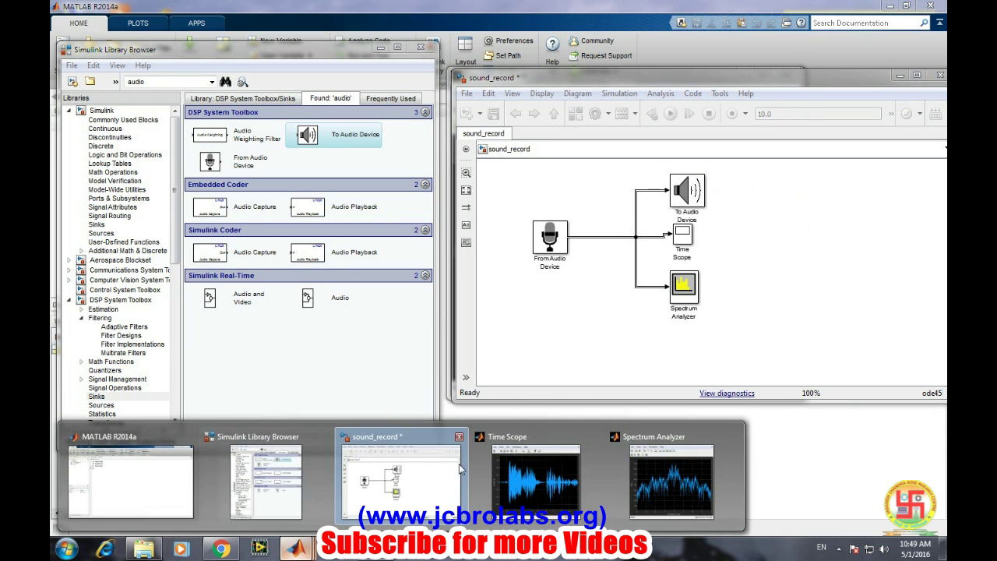
Rerun sound_record with the To Audio Device attached and watch the new spectrum in the Spectrum Analyzer
click(671, 114)
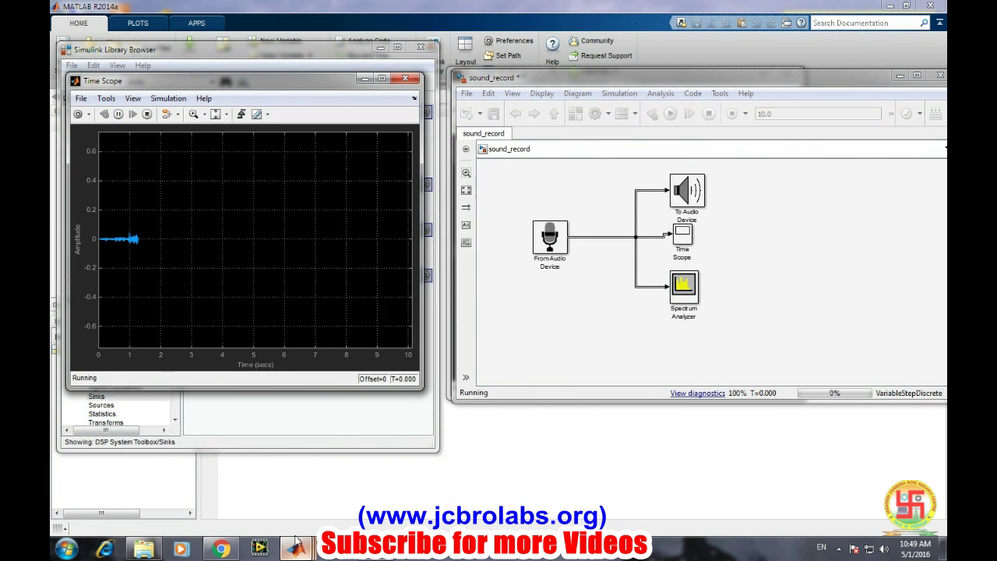
mouse_move(295, 537)
click(651, 479)
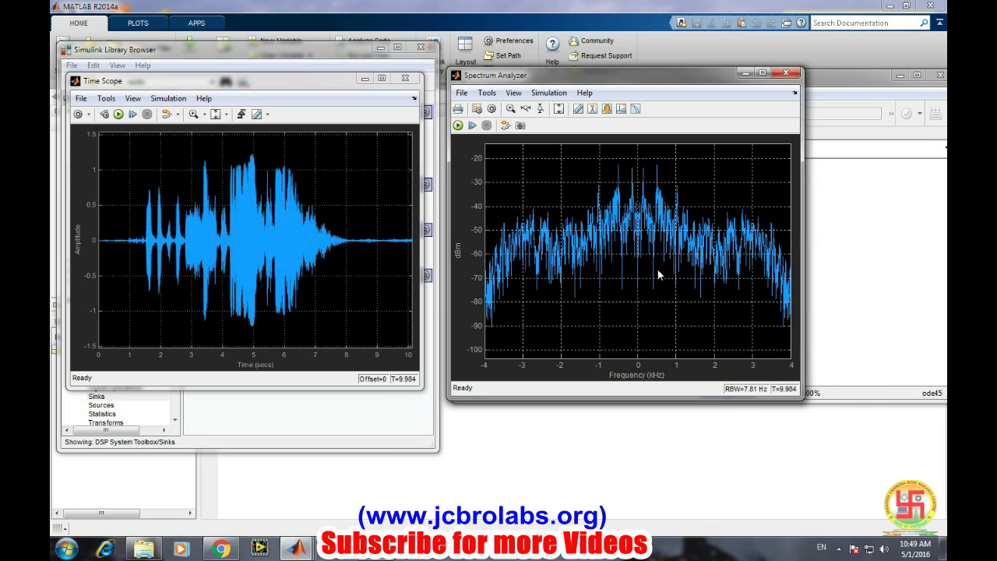
click(819, 278)
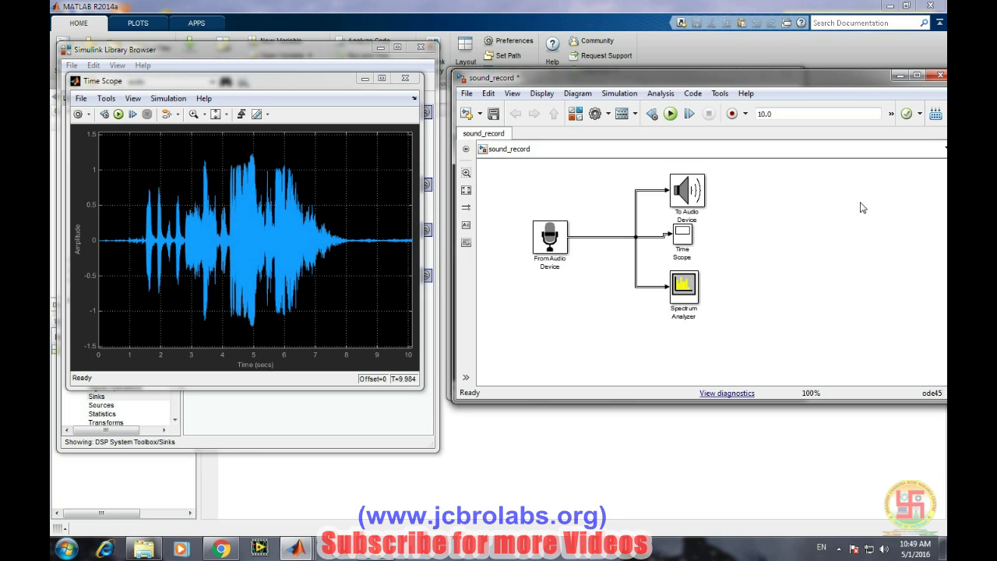
click(539, 243)
click(595, 298)
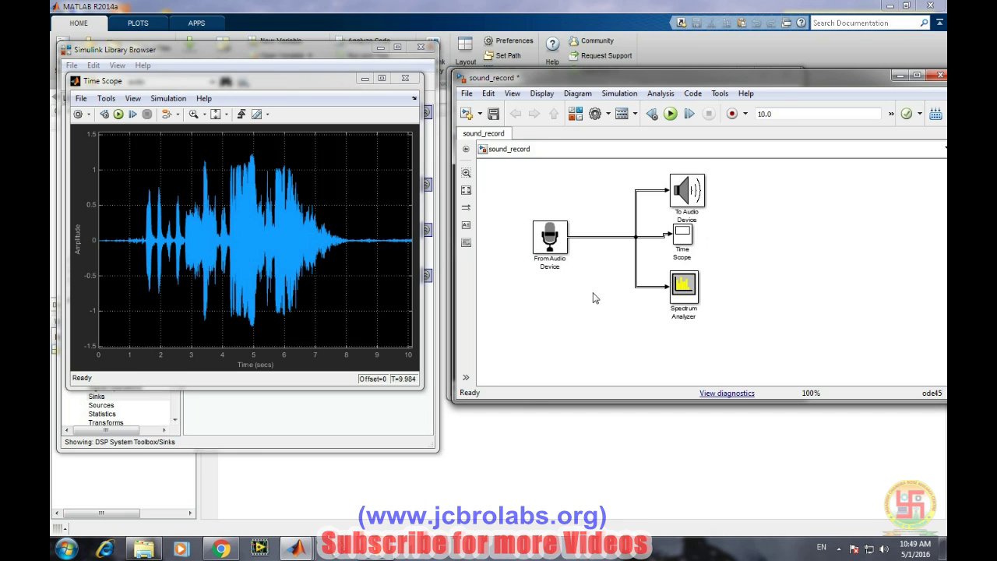